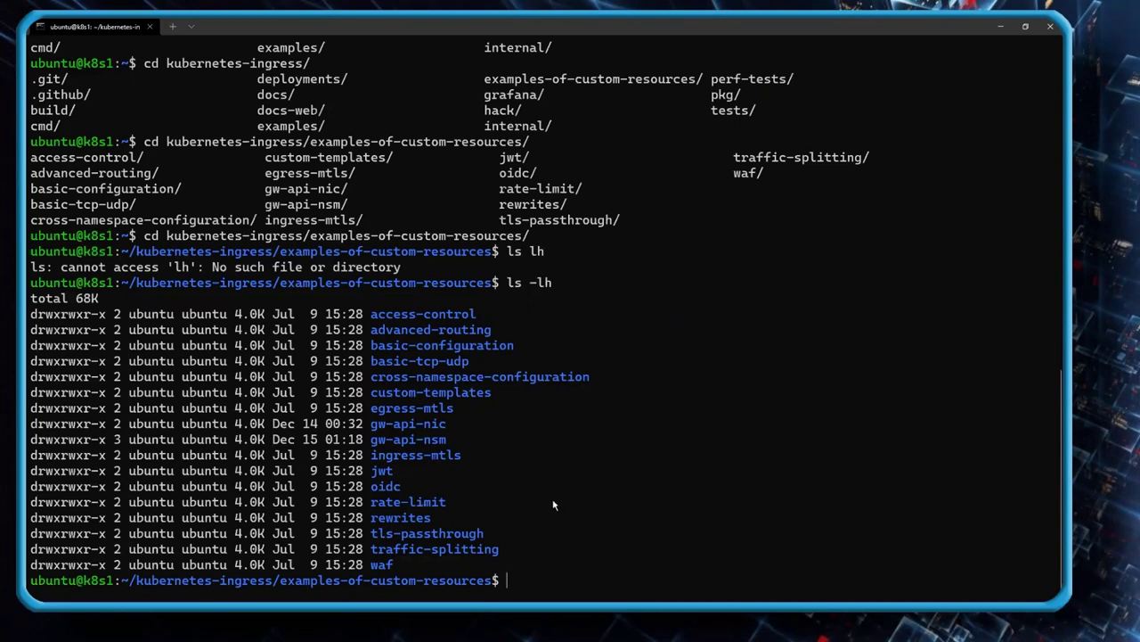
- List the nginx-ingress namespace pods with wide output and open an interactive /bin/sh shell in the nginx-ingress pod
{"action": "type", "text": "kubectl get pods -o wide -n nginx-ingress"}
{"action": "key", "text": "Return"}
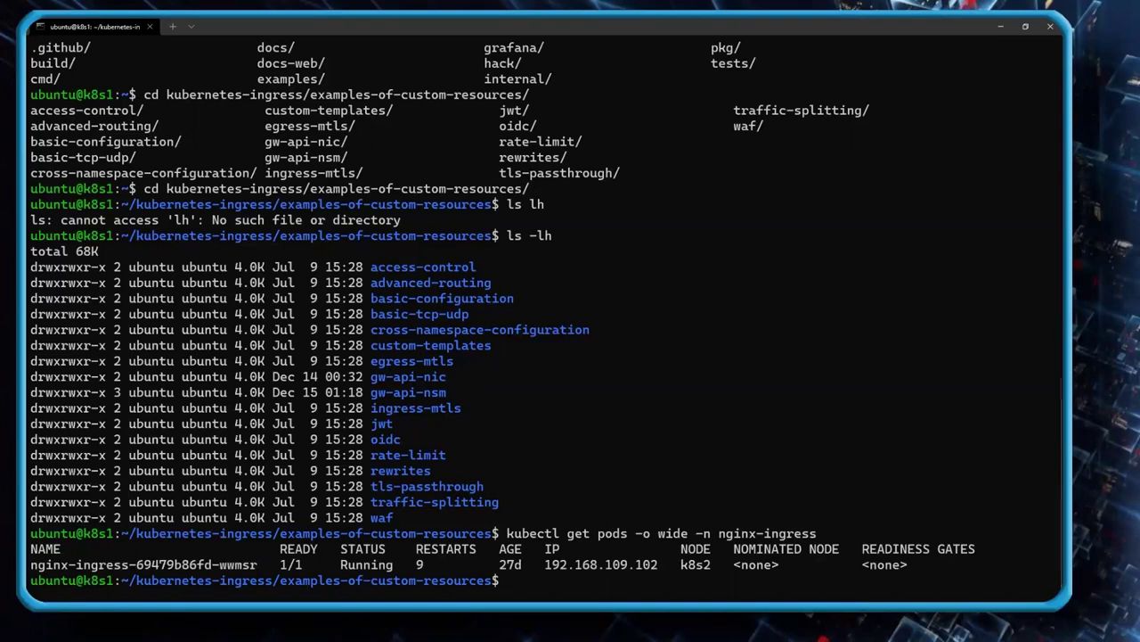
{"action": "type", "text": "kubectl exec -it nginx-ingress-69479b86fd-wwmsr /bin/sh -n nginx-ingress"}
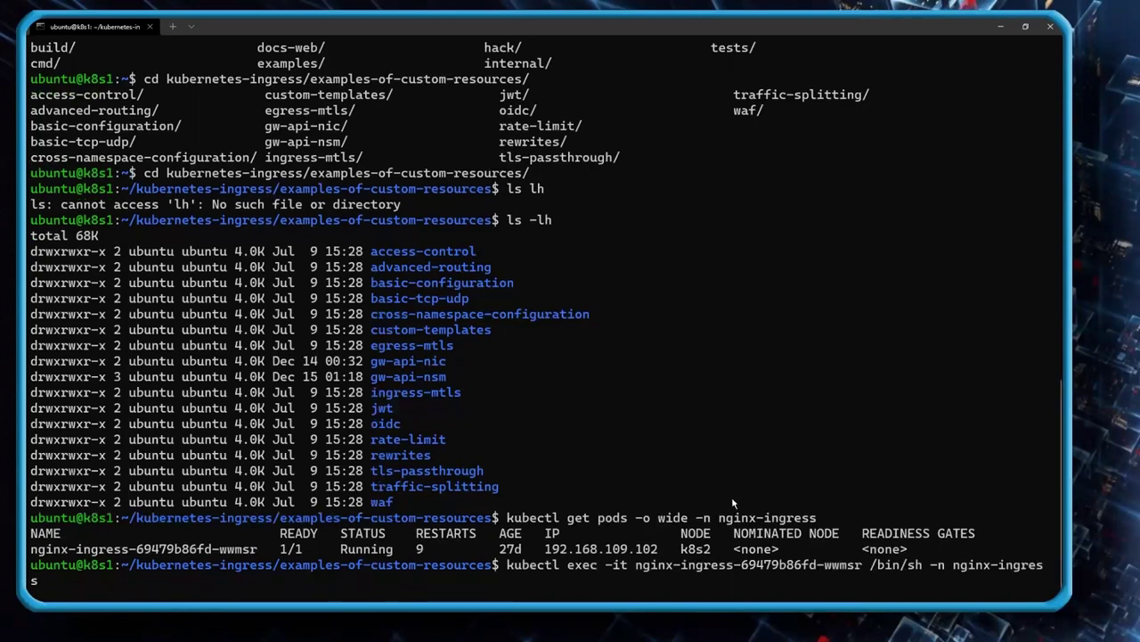
{"action": "key", "text": "Return"}
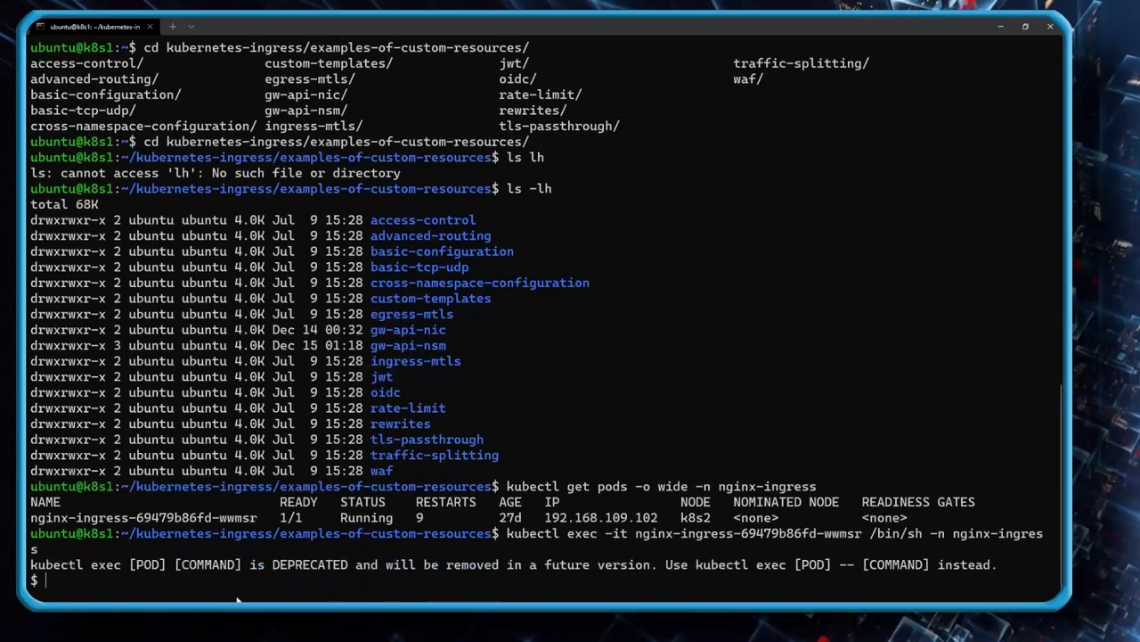
{"action": "key", "text": "Return"}
{"action": "key", "text": "Return"}
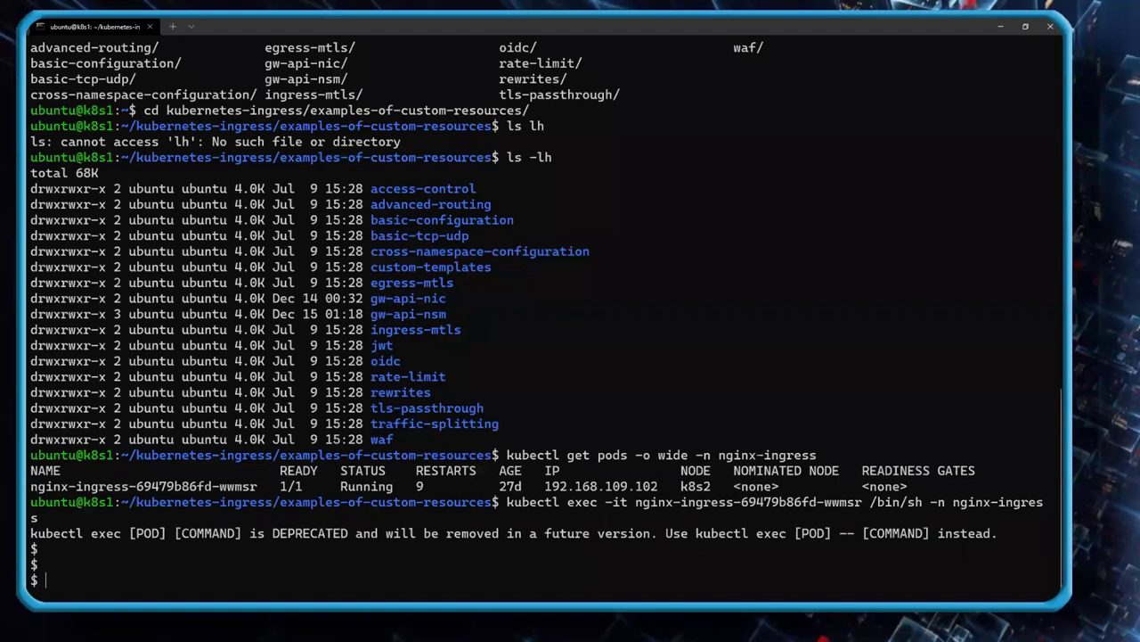
- Check the container's /etc/os-release contents and NGINX version, leaving the pod's shell when done
{"action": "type", "text": "cat /etc/os-release"}
{"action": "key", "text": "Return"}
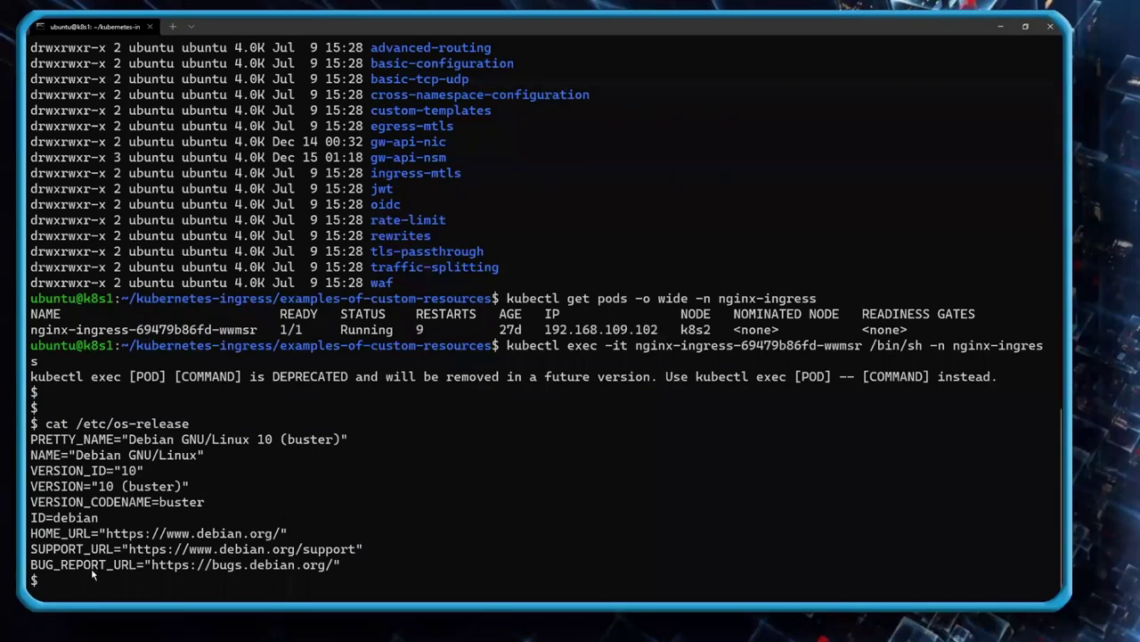
{"action": "type", "text": "nginx -v"}
{"action": "key", "text": "Return"}
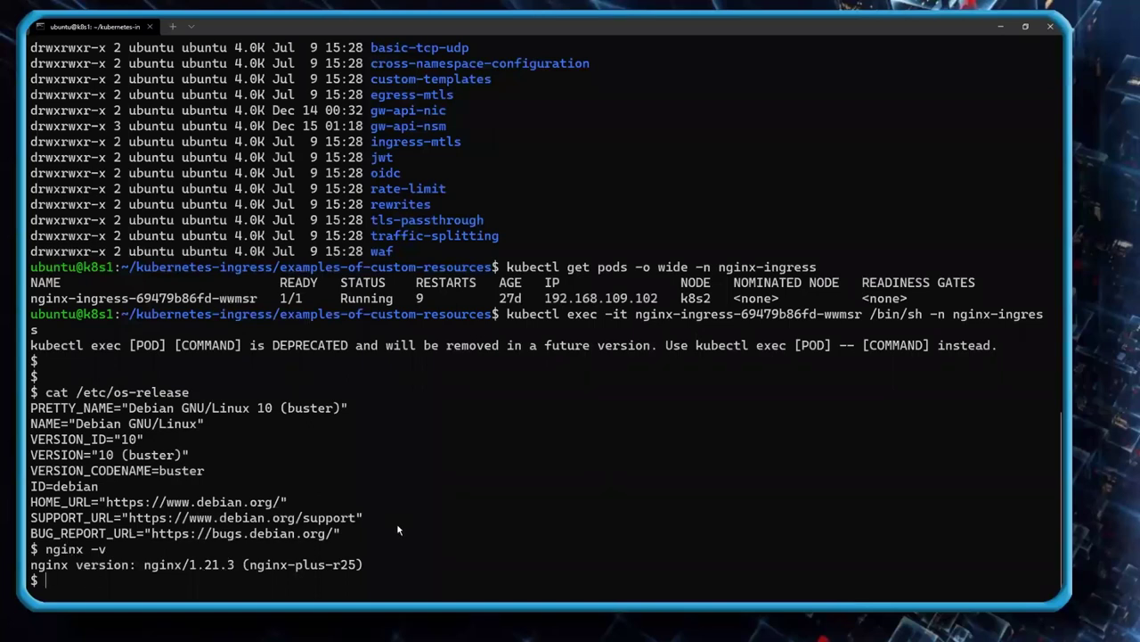
{"action": "type", "text": "exit"}
{"action": "key", "text": "Return"}
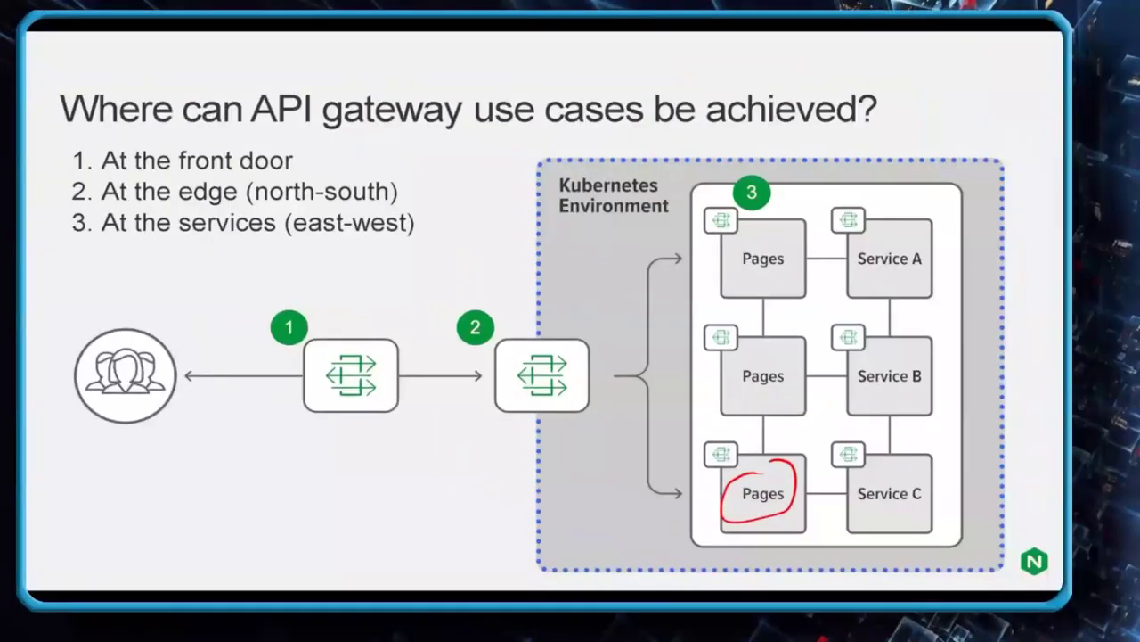
{"action": "mouse_move", "coordinate": [599, 314]}
{"action": "left_mouse_down"}
{"action": "mouse_move", "coordinate": [595, 451]}
{"action": "mouse_move", "coordinate": [545, 273]}
{"action": "left_mouse_up"}
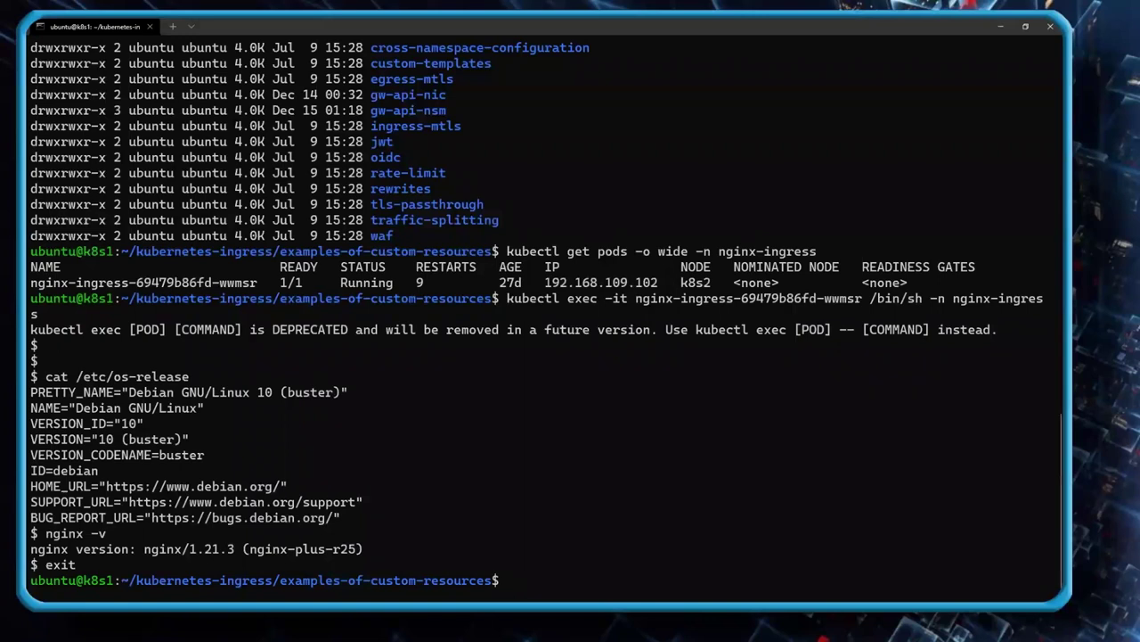
- Change from the custom resource examples into the gw-api-nic directory and list its files in long format
{"action": "type", "text": "ls -lh"}
{"action": "key", "text": "Return"}
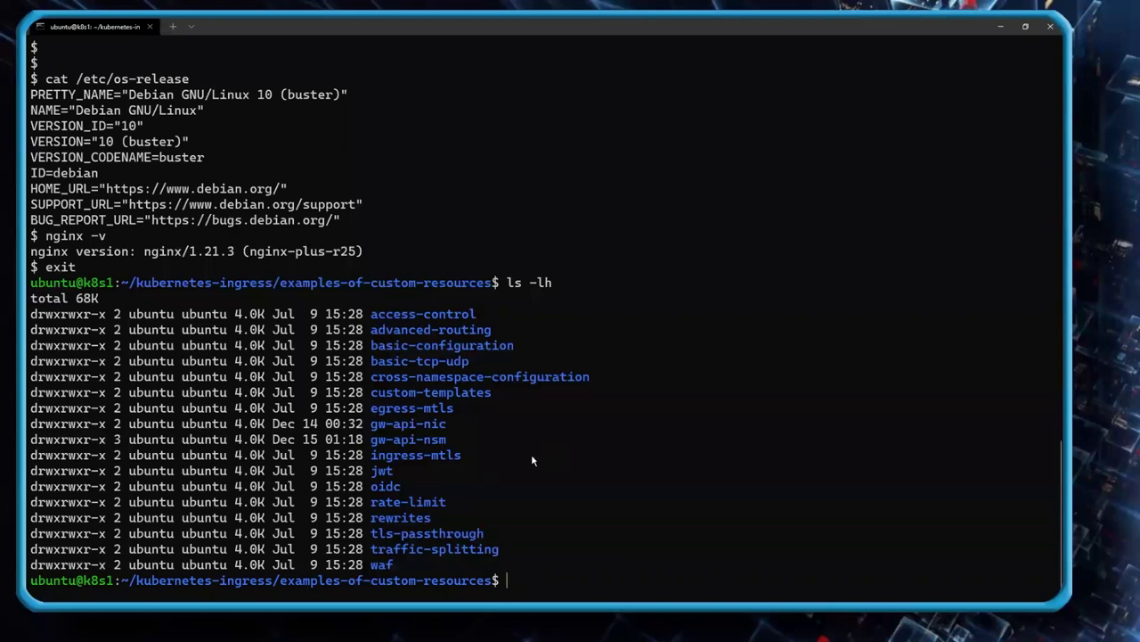
{"action": "type", "text": "cd gw-api-ni"}
{"action": "key", "text": "Tab"}
{"action": "key", "text": "Return"}
{"action": "type", "text": "ls -lh"}
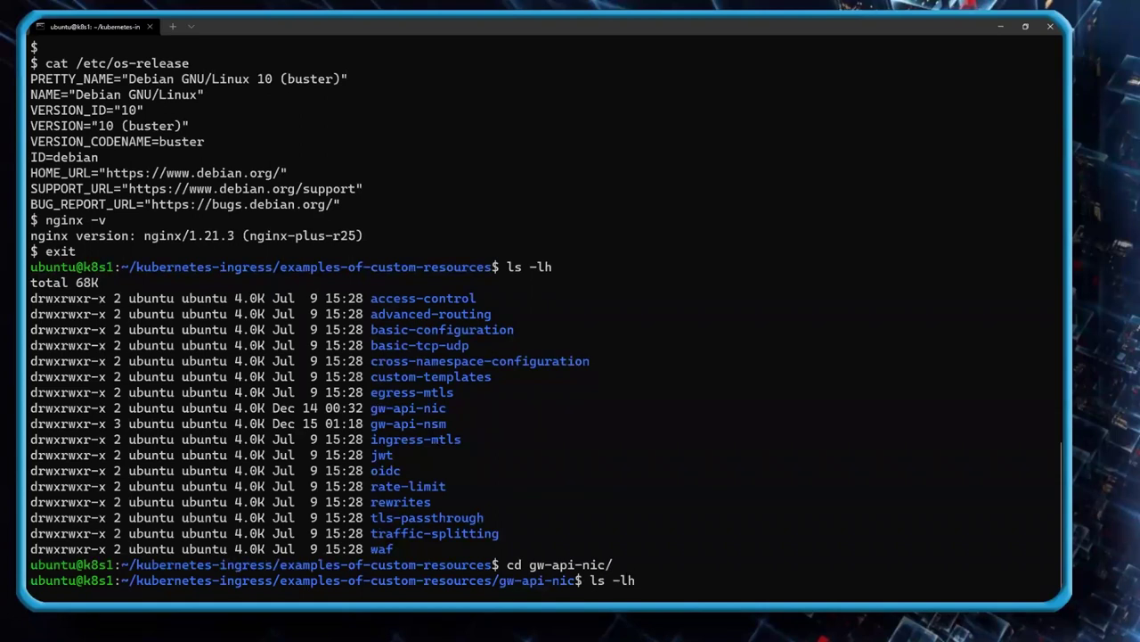
{"action": "key", "text": "Return"}
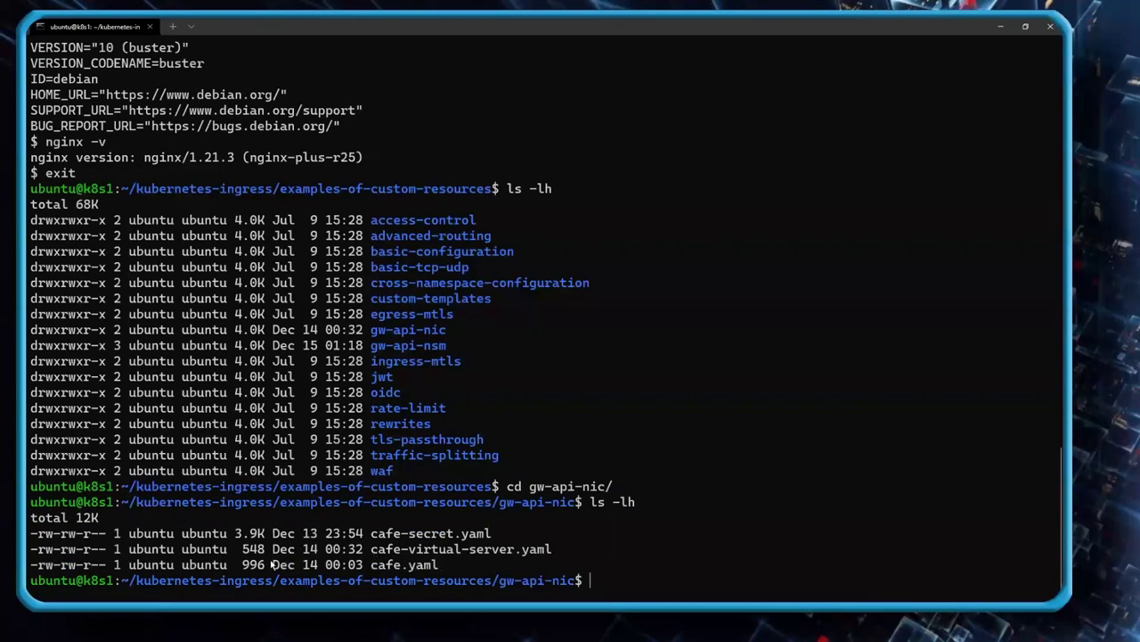
- Print the contents of cafe-virtual-server.yaml in the terminal
{"action": "type", "text": "cat ca"}
{"action": "key", "text": "Tab"}
{"action": "type", "text": "-v"}
{"action": "key", "text": "Tab"}
{"action": "key", "text": "Return"}
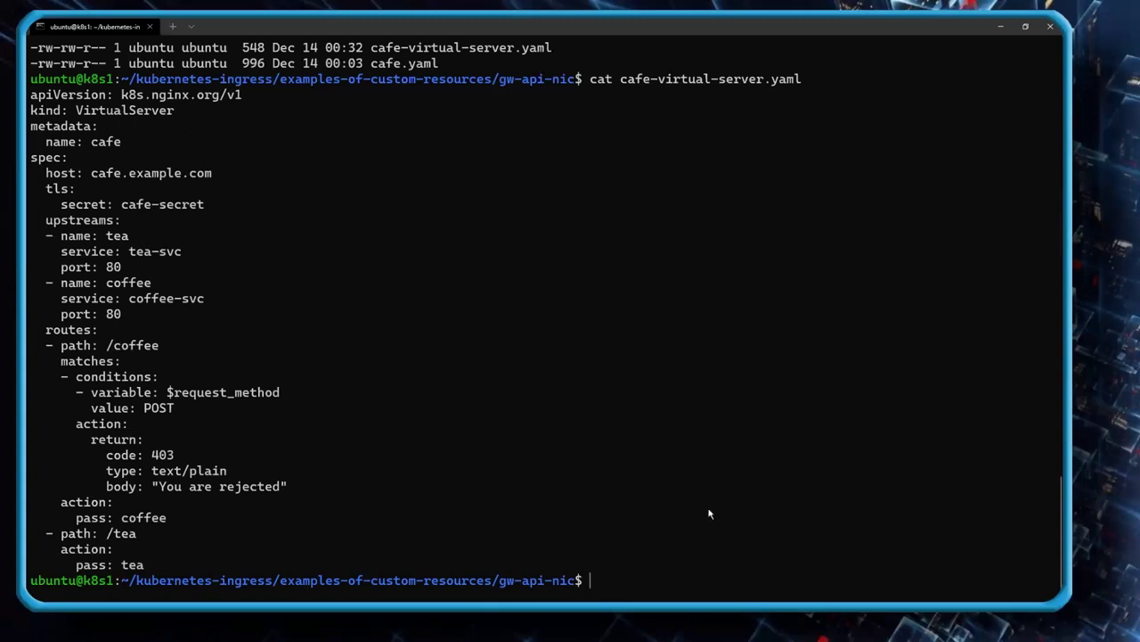
- List the pods in the default namespace and compare them with the upstreams and routes of the printed VirtualServer manifest
{"action": "type", "text": "kubectl get pods"}
{"action": "key", "text": "Return"}
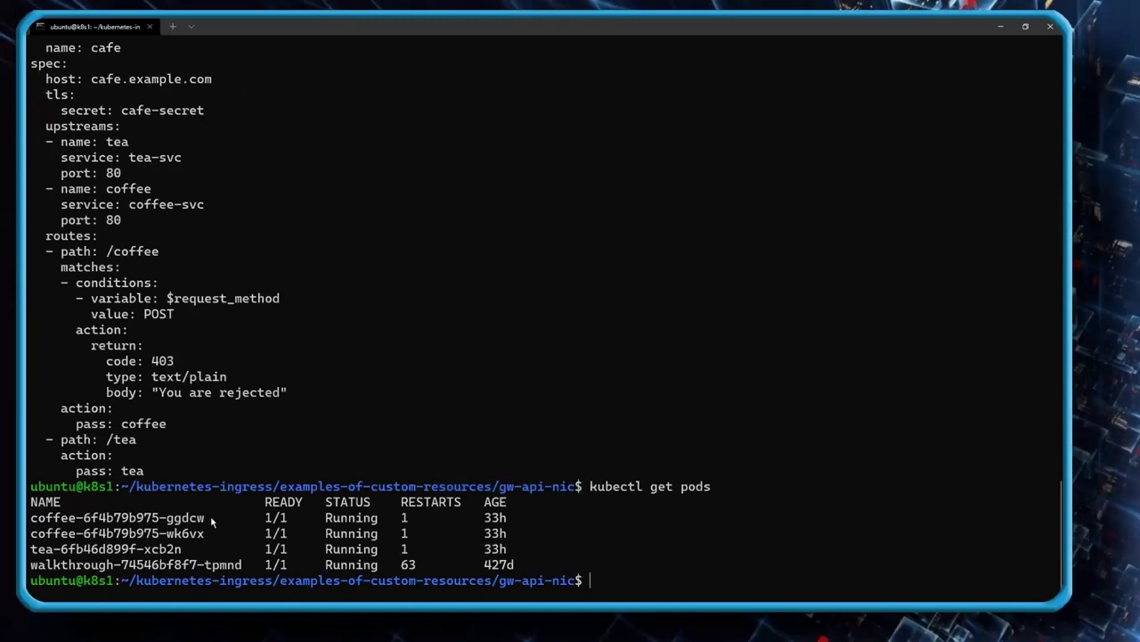
{"action": "scroll", "coordinate": [189, 352], "scroll_direction": "up", "scroll_amount": 7}
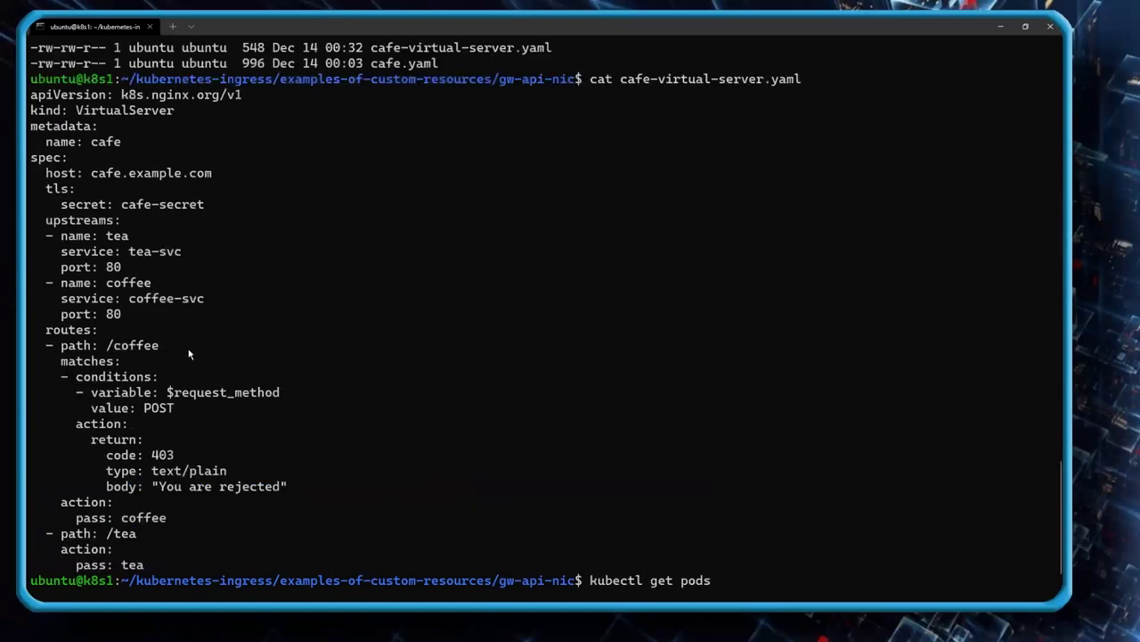
{"action": "scroll", "coordinate": [190, 350], "scroll_direction": "down", "scroll_amount": 5}
{"action": "scroll", "coordinate": [190, 349], "scroll_direction": "up", "scroll_amount": 4}
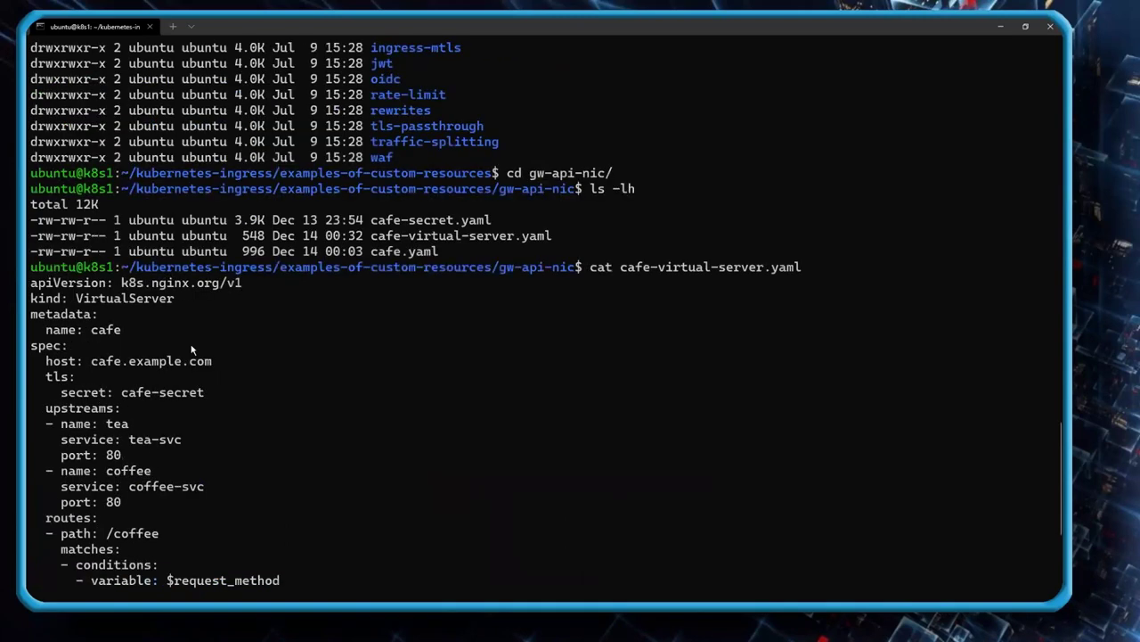
{"action": "scroll", "coordinate": [191, 349], "scroll_direction": "down", "scroll_amount": 6}
- Print cafe.yaml, review its coffee and tea deployments and services, and list the default namespace's pods
{"action": "type", "text": "cat cafe"}
{"action": "key", "text": "Tab"}
{"action": "key", "text": "Return"}
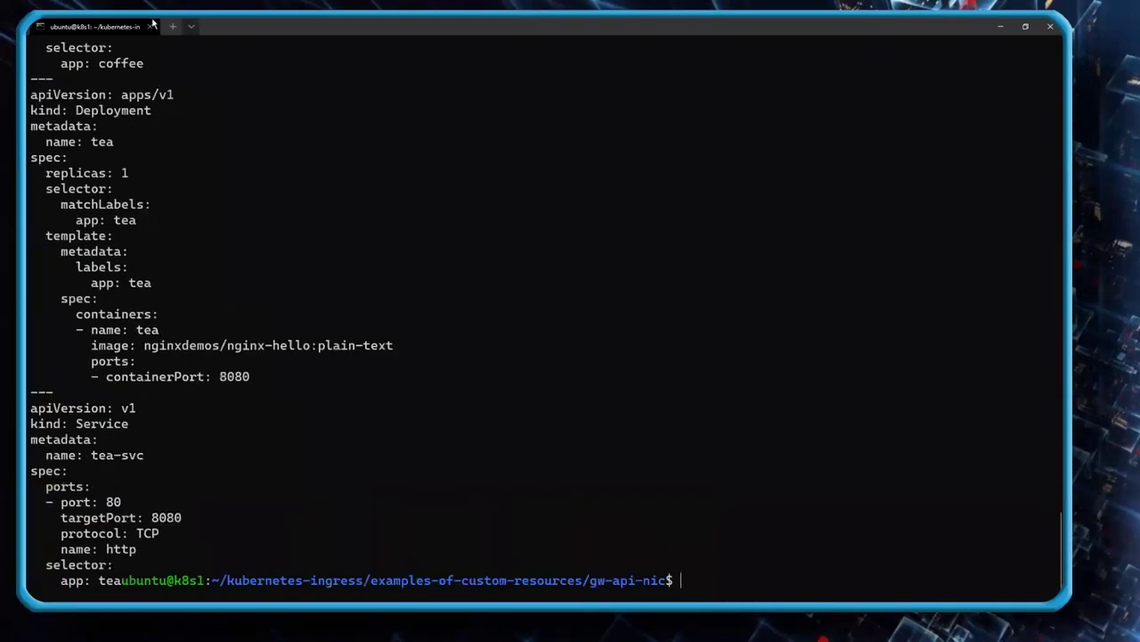
{"action": "scroll", "coordinate": [429, 438], "scroll_direction": "up", "scroll_amount": 3}
{"action": "scroll", "coordinate": [430, 438], "scroll_direction": "up", "scroll_amount": 10}
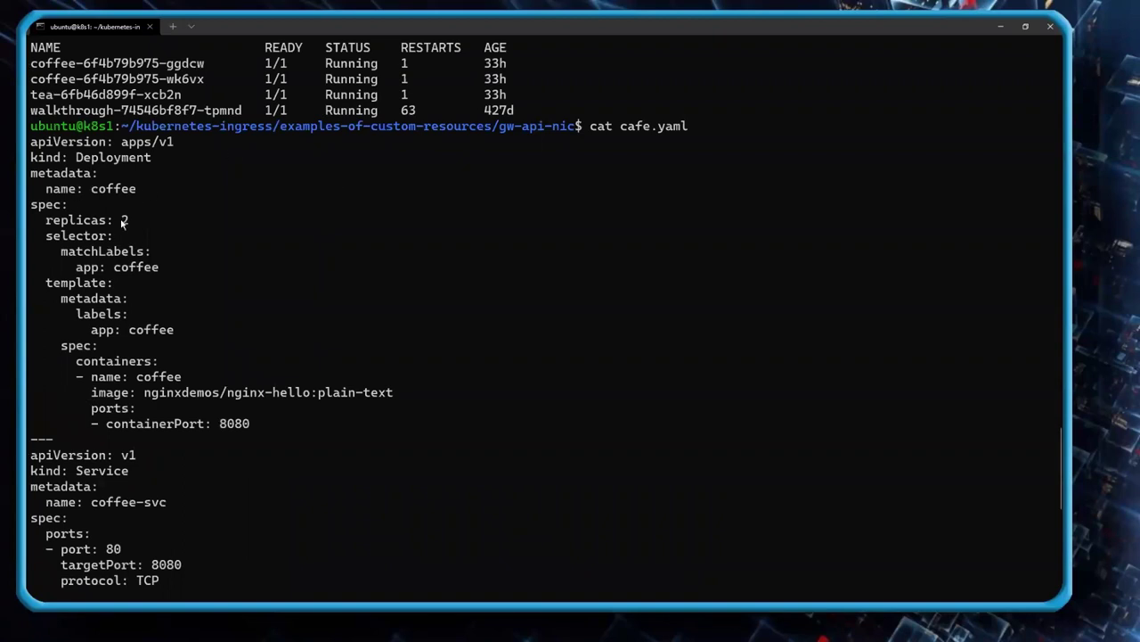
{"action": "scroll", "coordinate": [343, 347], "scroll_direction": "down", "scroll_amount": 2}
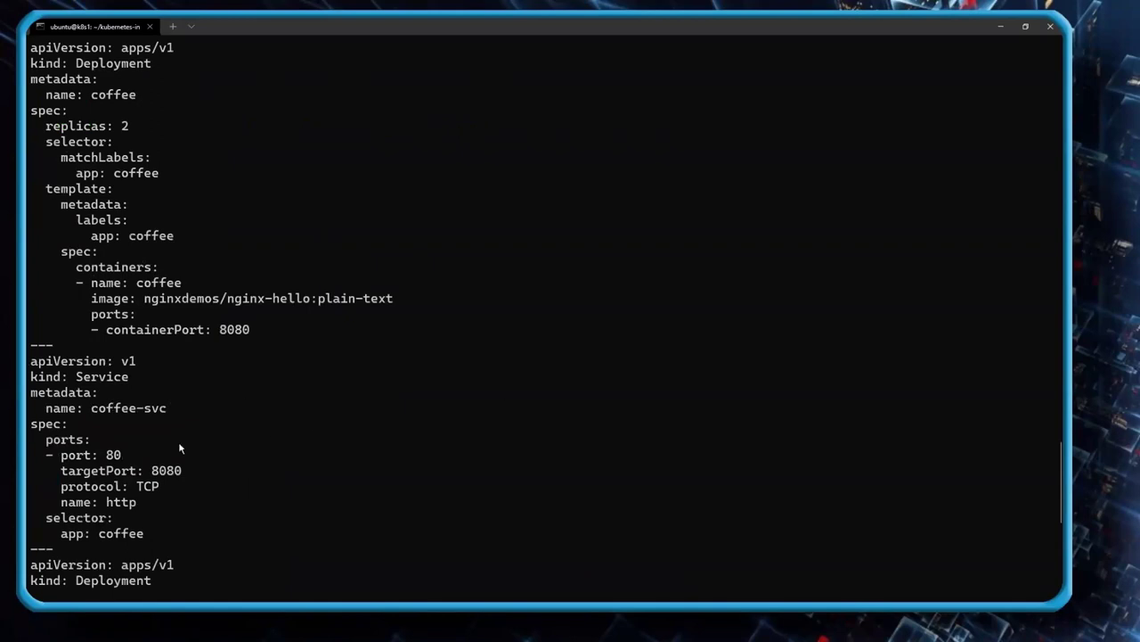
{"action": "scroll", "coordinate": [178, 463], "scroll_direction": "down", "scroll_amount": 6}
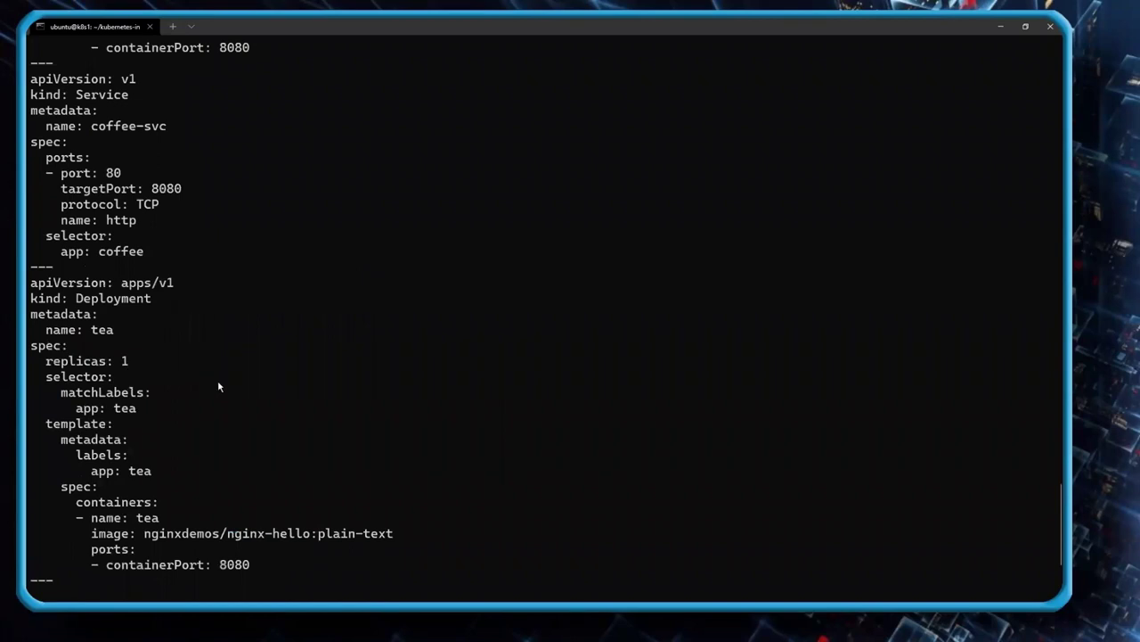
{"action": "scroll", "coordinate": [218, 380], "scroll_direction": "down", "scroll_amount": 4}
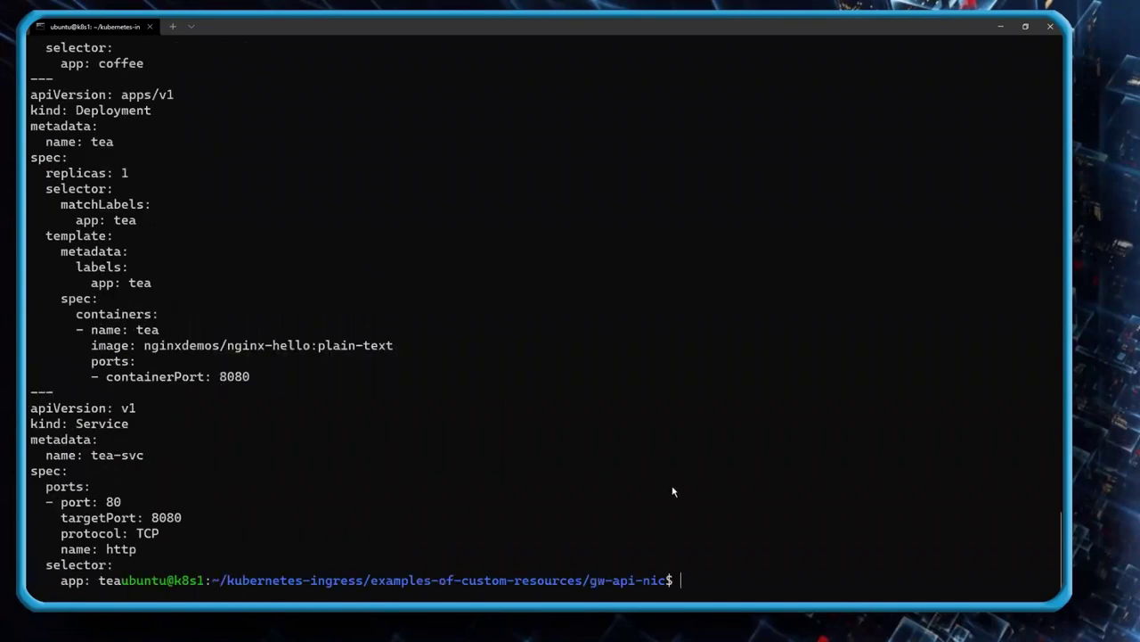
{"action": "type", "text": "kubectl get pods"}
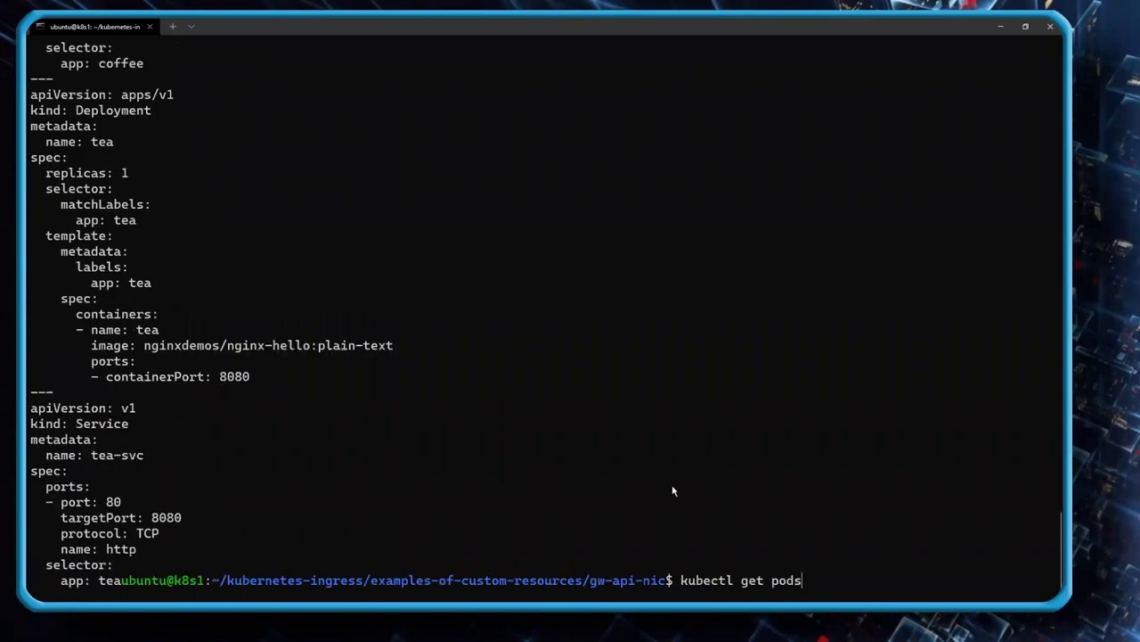
{"action": "key", "text": "Return"}
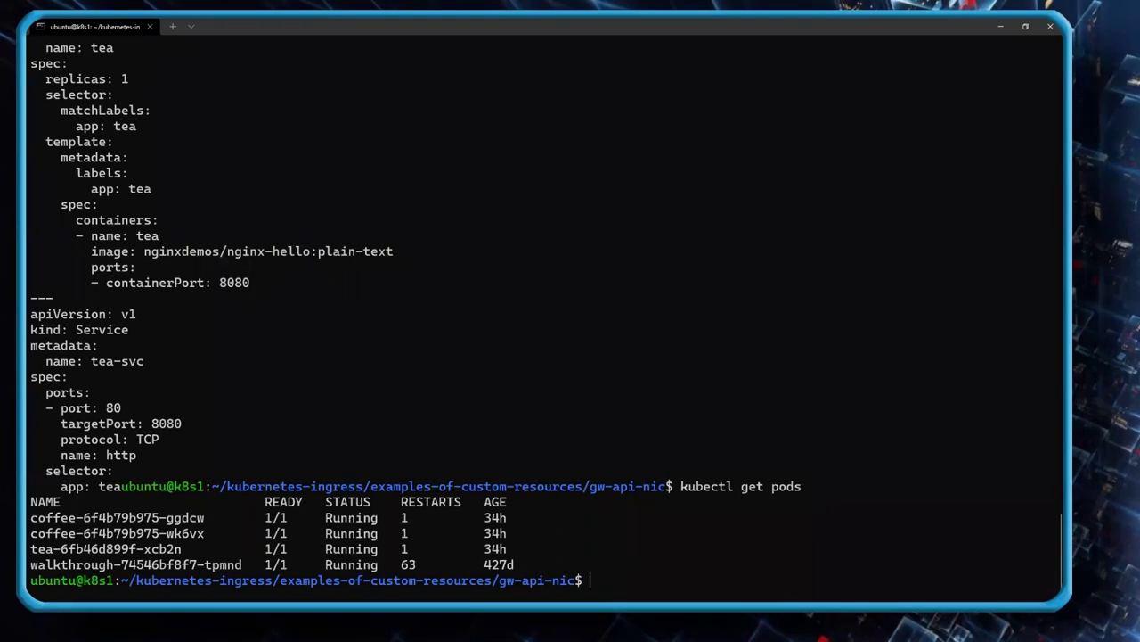
- List the nginx-ingress namespace services with wide output and print /etc/hosts to check the cafe.example.com mapping
{"action": "type", "text": "kubectl get svc -o wide -n nginx-ingress"}
{"action": "key", "text": "Return"}
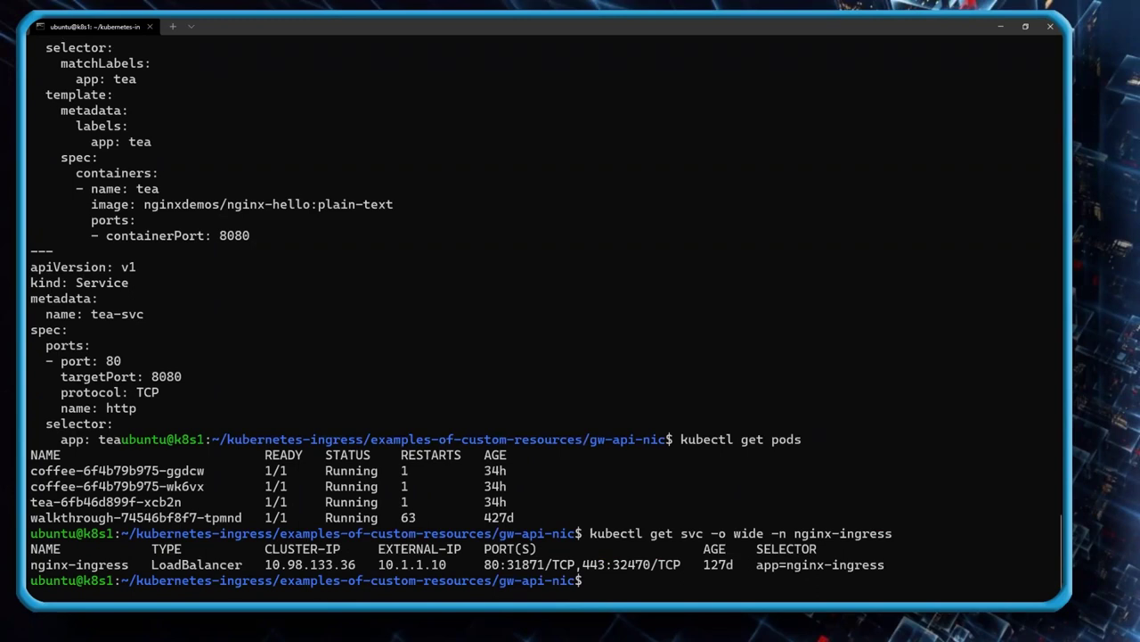
{"action": "type", "text": "cat /etc/hosts"}
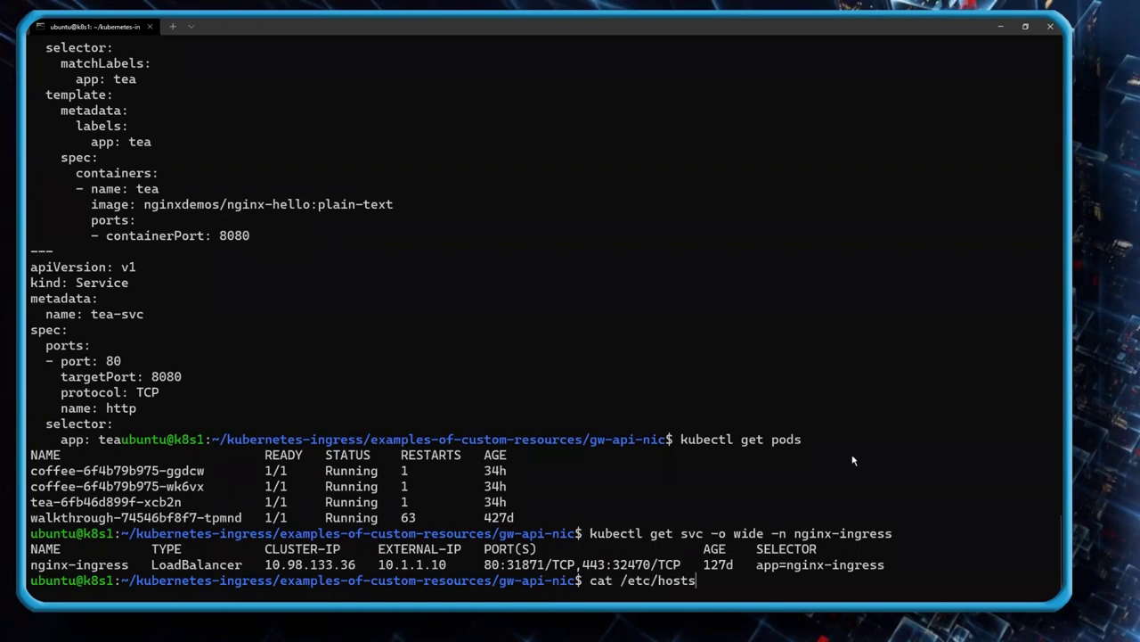
{"action": "key", "text": "Return"}
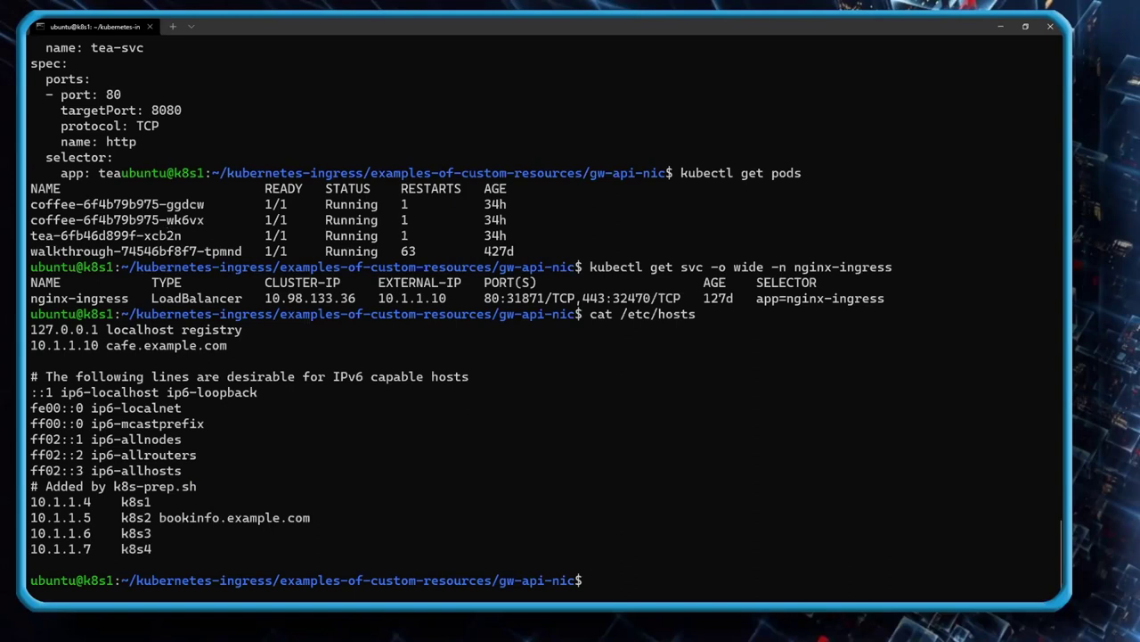
{"action": "type", "text": "curl -iX GET --insecure https://cafe.example.com:443/coffee"}
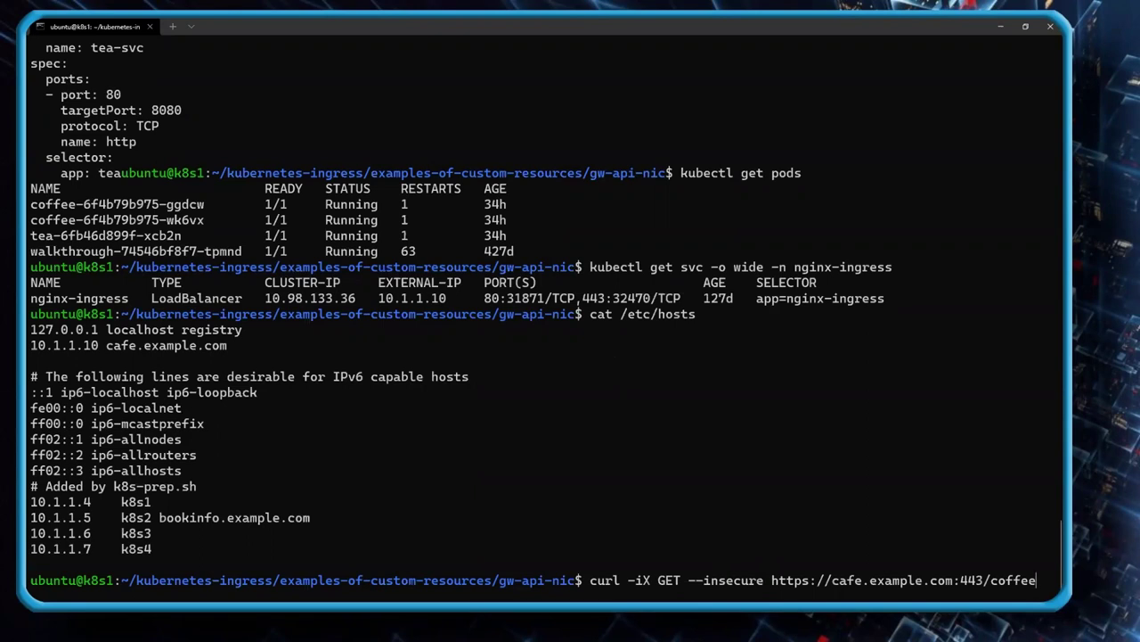
{"action": "key", "text": "Return"}
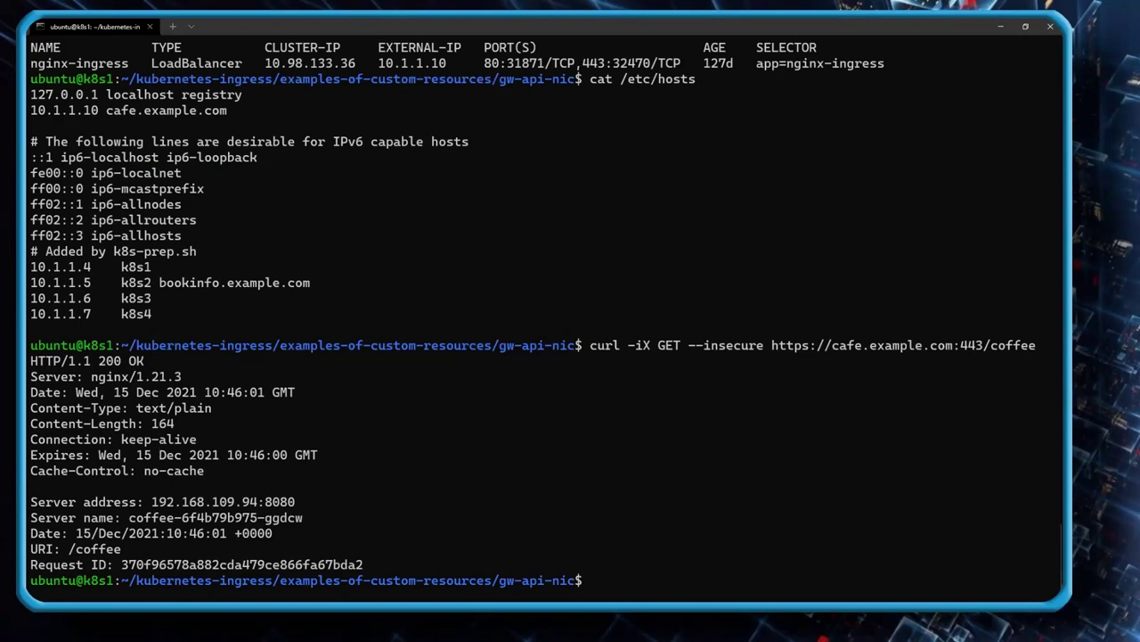
{"action": "type", "text": "curl -iX POST -d '{\"LeifWasHere\"}' --insecure https://cafe.example.com:443/coffee"}
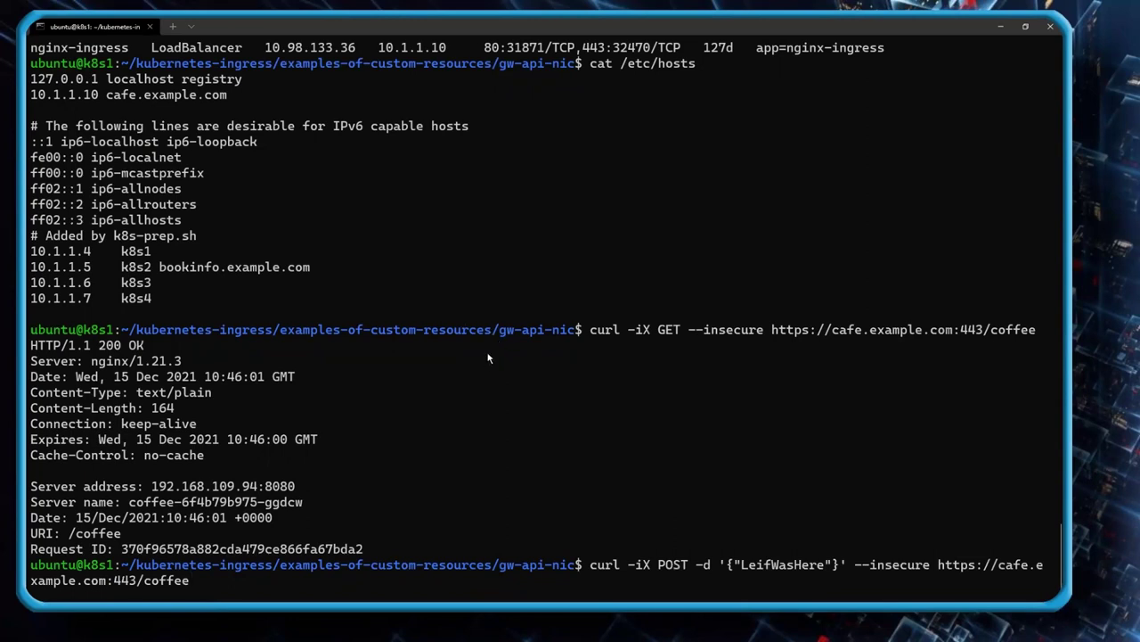
{"action": "key", "text": "Return"}
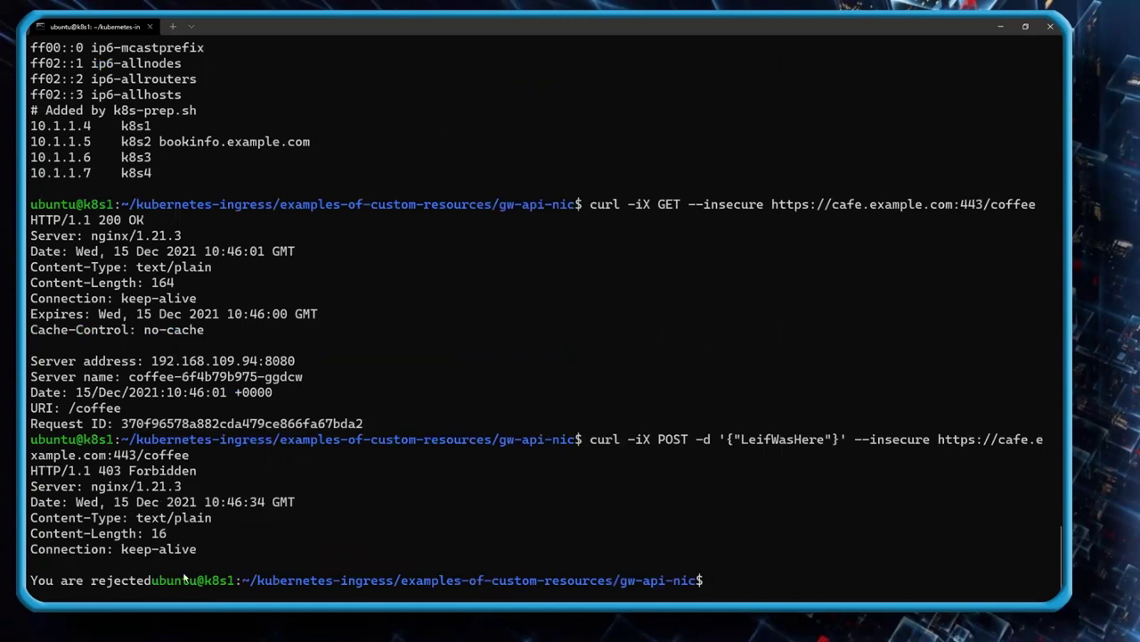
- Print cafe-virtual-server.yaml again to review the POST condition on the /coffee route
{"action": "type", "text": "cat cafe"}
{"action": "key", "text": "Tab"}
{"action": "key", "text": "Tab"}
{"action": "key", "text": "Tab"}
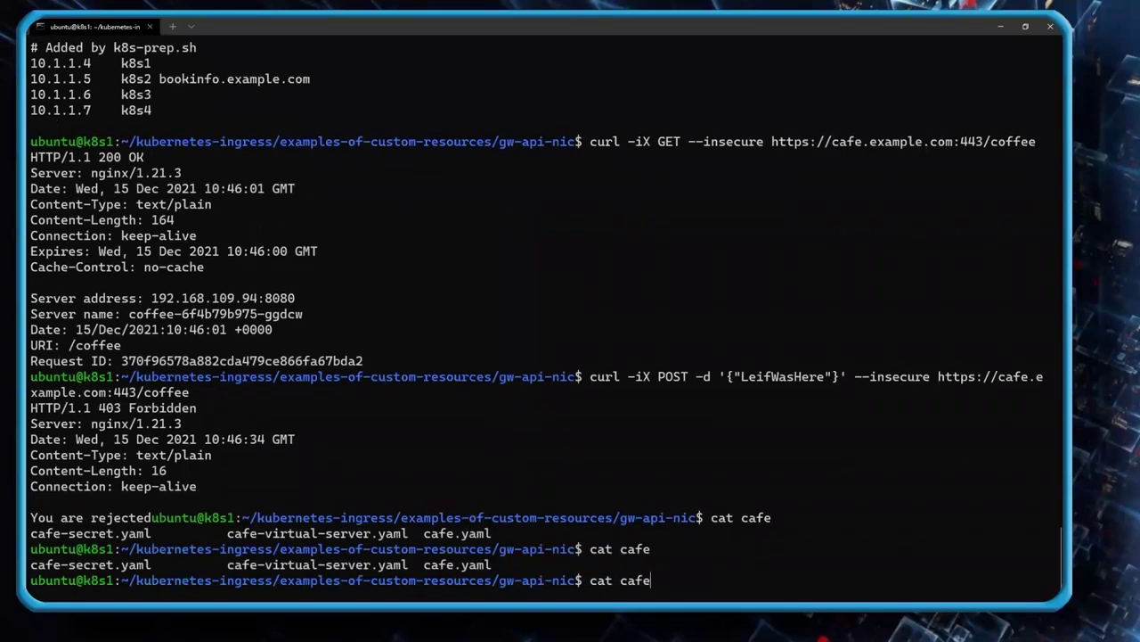
{"action": "type", "text": "-virtual-server.yaml"}
{"action": "key", "text": "Tab"}
{"action": "key", "text": "Return"}
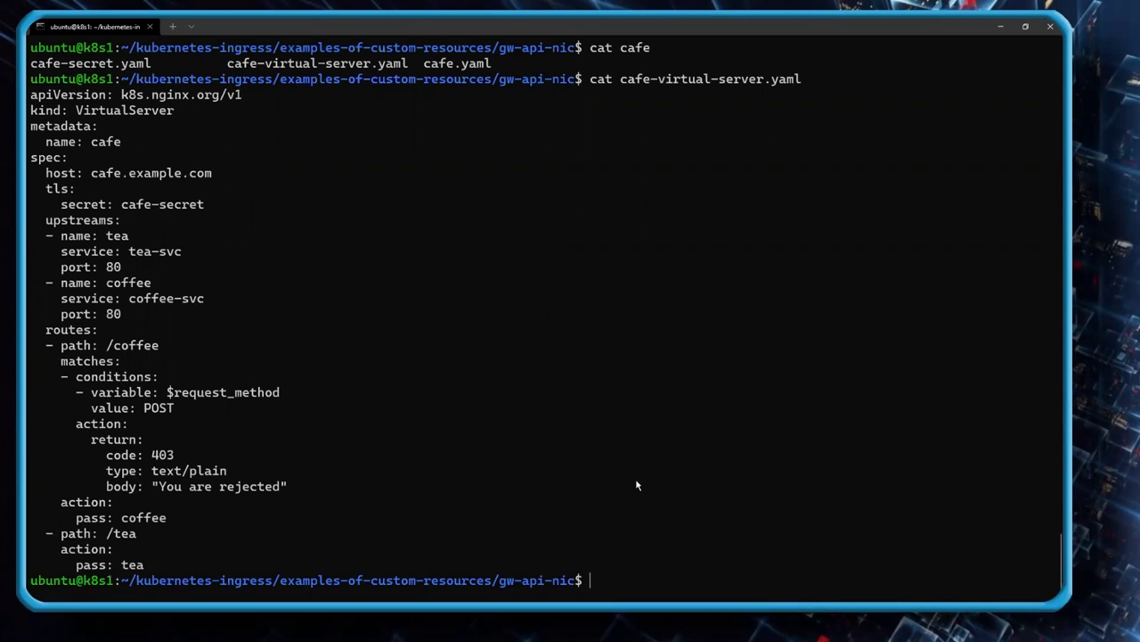
{"action": "key", "text": "Return"}
{"action": "key", "text": "Return"}
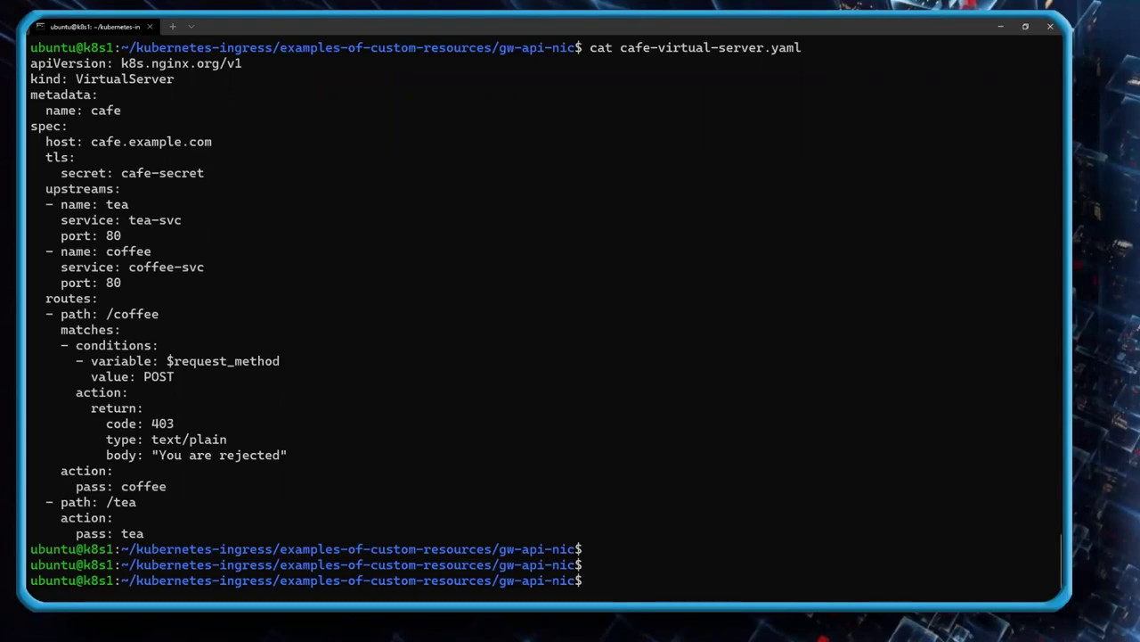
- List the default namespace's pods with wide output, and print the mesh configuration with nginx-meshctl to review its injection and mTLS settings
{"action": "type", "text": "kubectl get pods -o wide"}
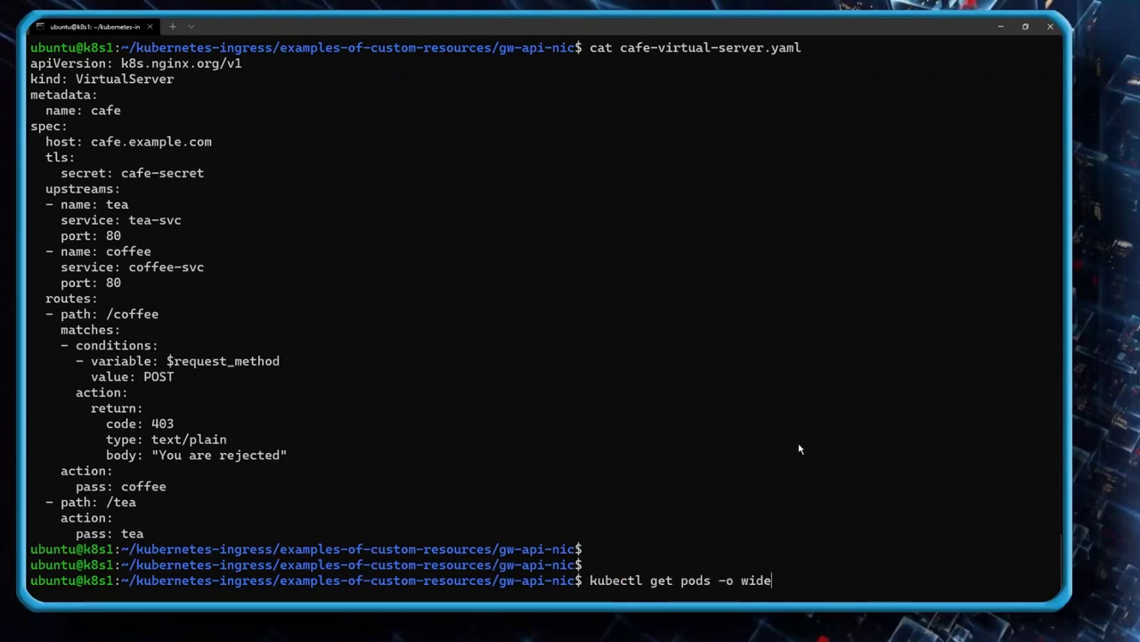
{"action": "key", "text": "Return"}
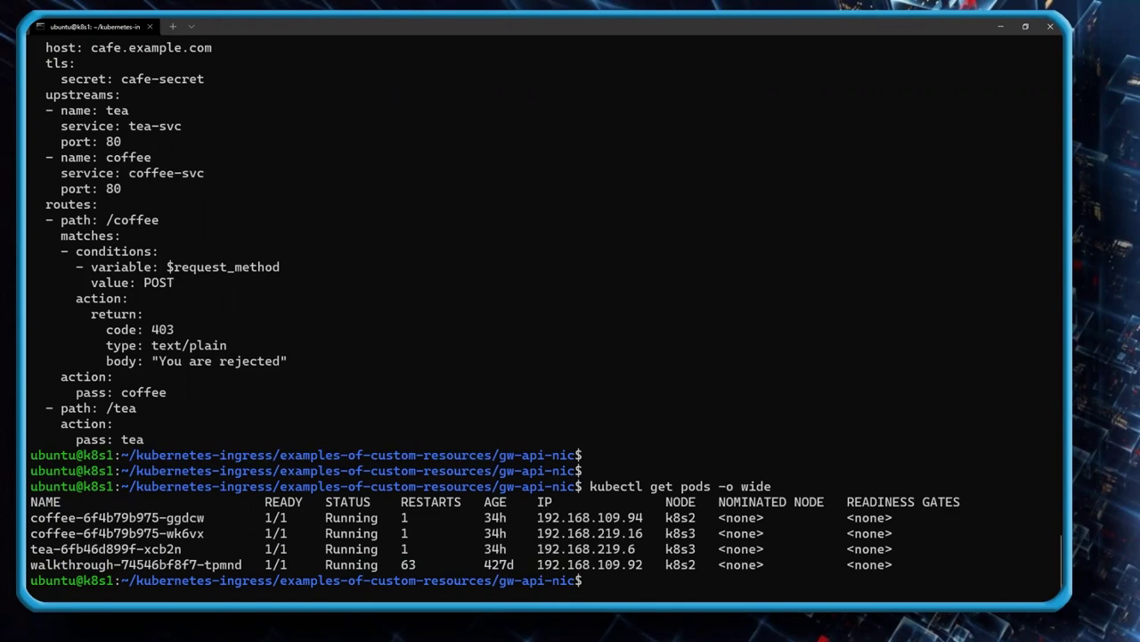
{"action": "type", "text": "nginx-meshctl config"}
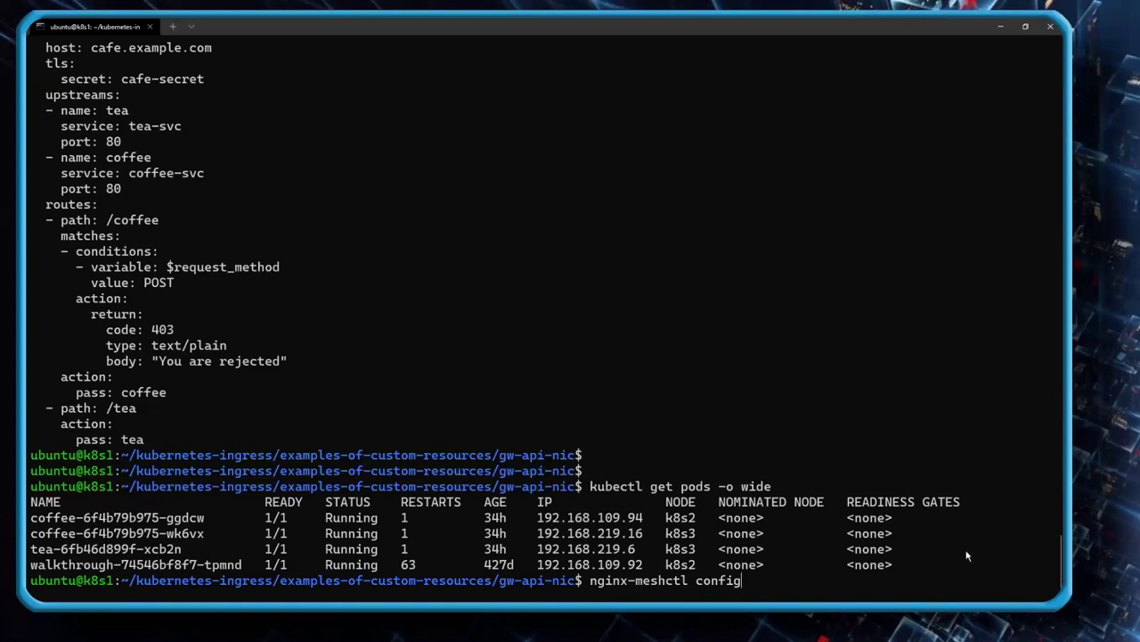
{"action": "key", "text": "Return"}
{"action": "scroll", "coordinate": [486, 468], "scroll_direction": "up", "scroll_amount": 12}
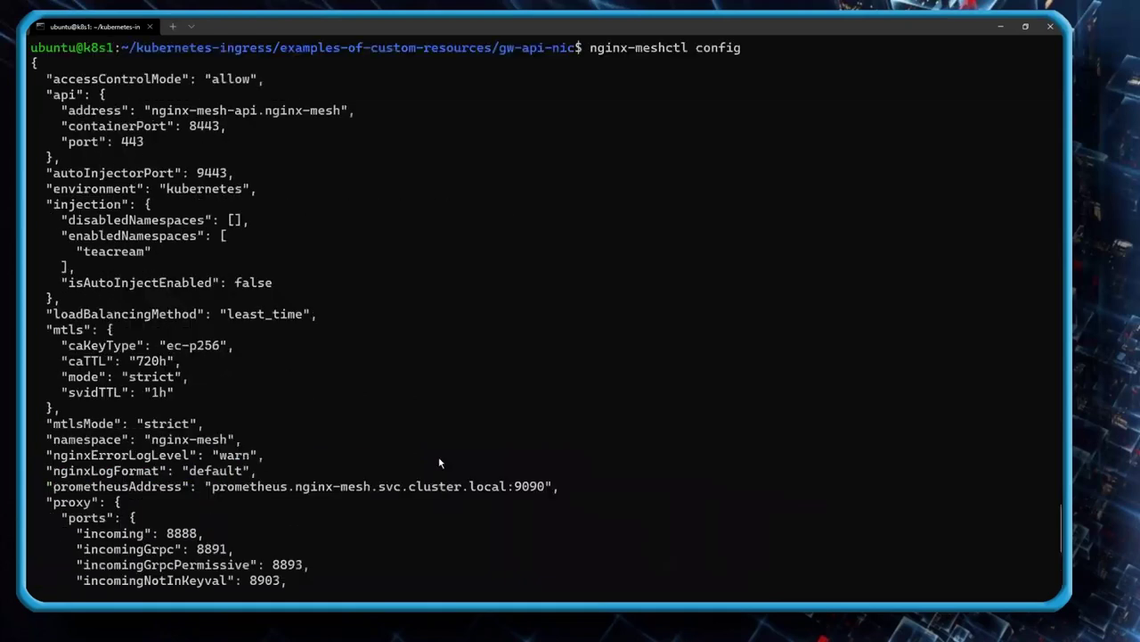
{"action": "scroll", "coordinate": [482, 451], "scroll_direction": "up", "scroll_amount": 2}
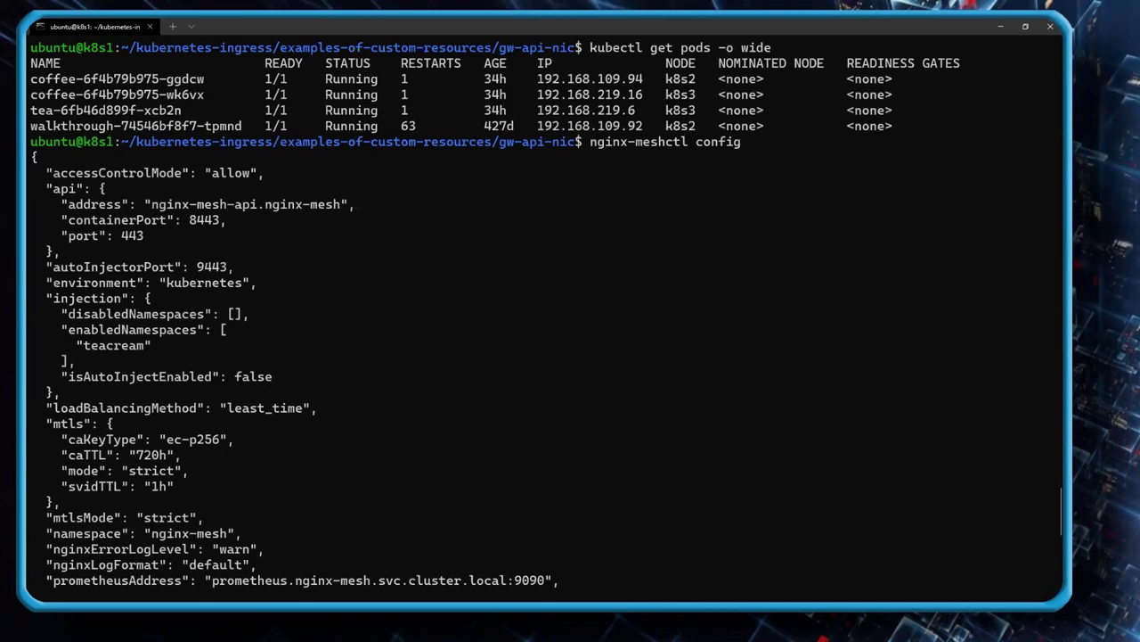
{"action": "scroll", "coordinate": [945, 536], "scroll_direction": "down", "scroll_amount": 10}
{"action": "key", "text": "Return"}
{"action": "key", "text": "Return"}
{"action": "key", "text": "Return"}
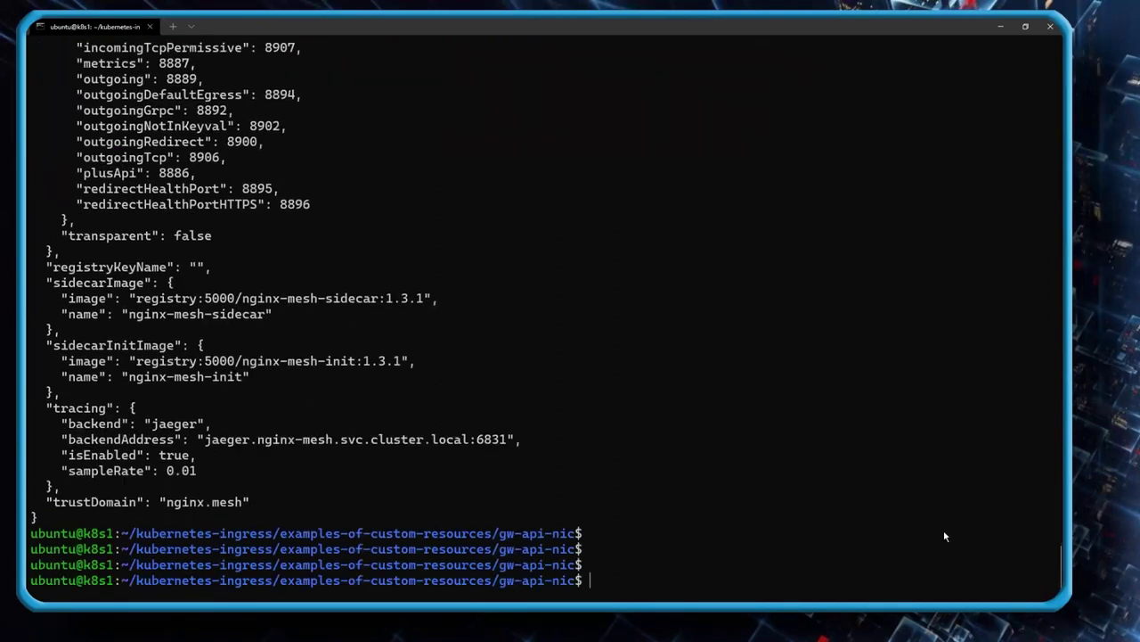
- List the teacream namespace's pods with wide output and print the current working directory
{"action": "type", "text": "kubectl get pods -o wide -n teacream"}
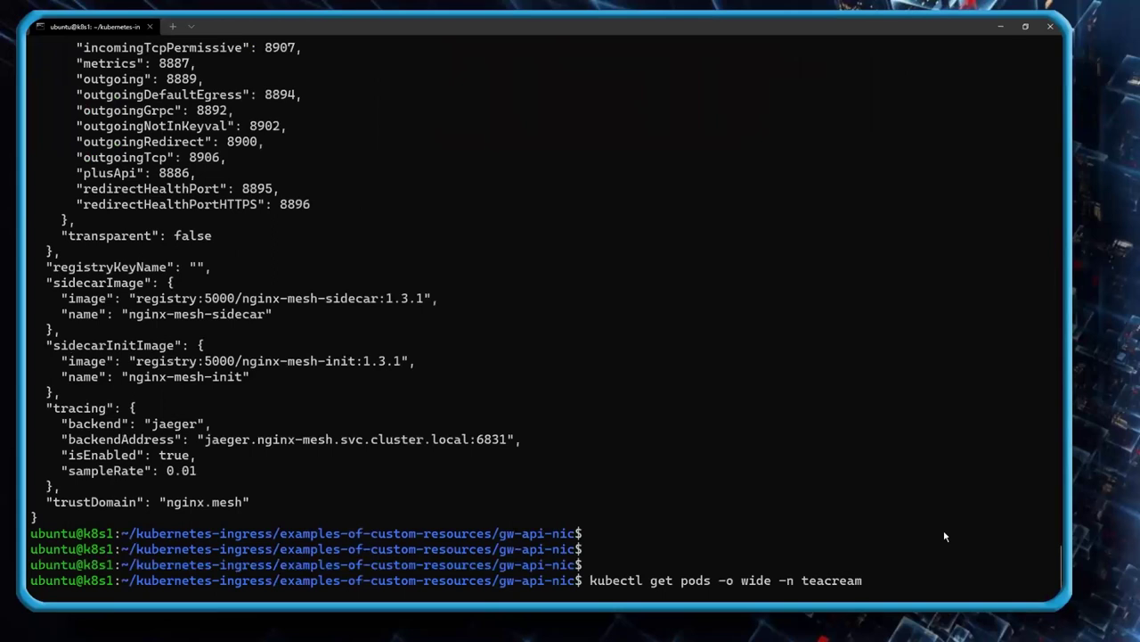
{"action": "key", "text": "Return"}
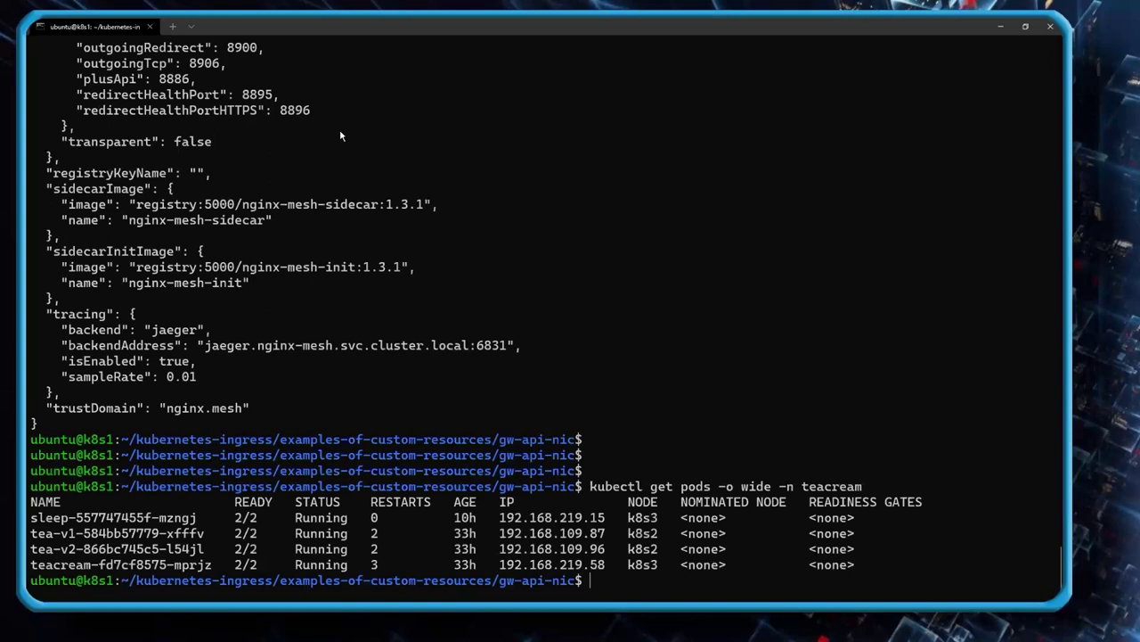
{"action": "type", "text": "pwd"}
{"action": "key", "text": "Return"}
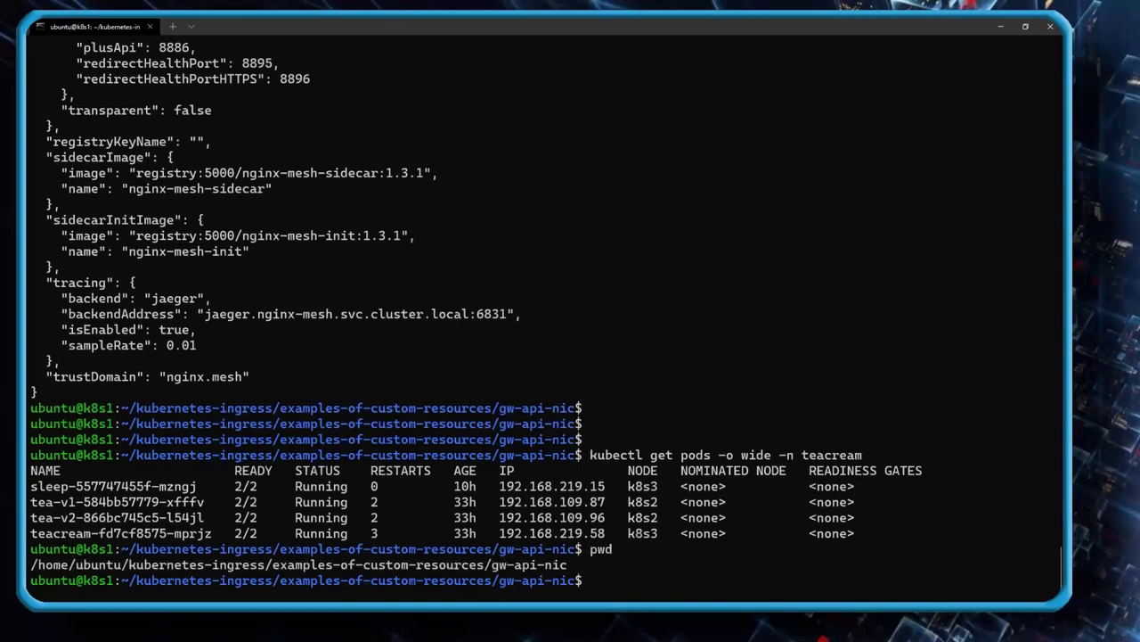
- Change to the sibling gw-api-nsm directory and list its files in long format with human-readable sizes
{"action": "type", "text": "cd ../gw-api-ns"}
{"action": "key", "text": "Tab"}
{"action": "key", "text": "Return"}
{"action": "type", "text": "ls -lh"}
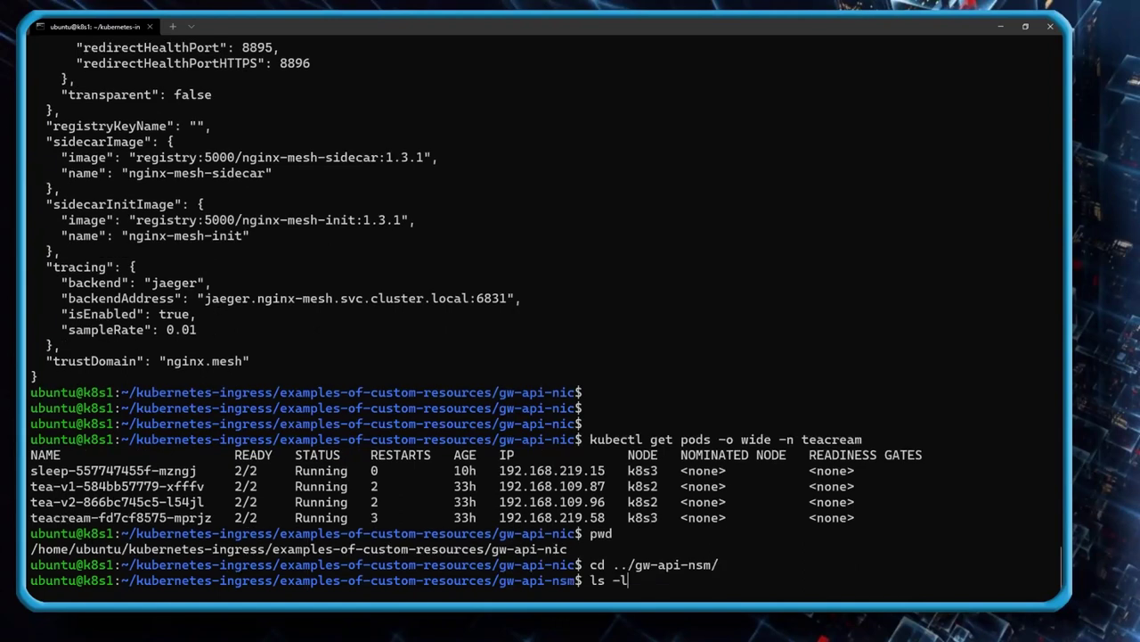
{"action": "key", "text": "Return"}
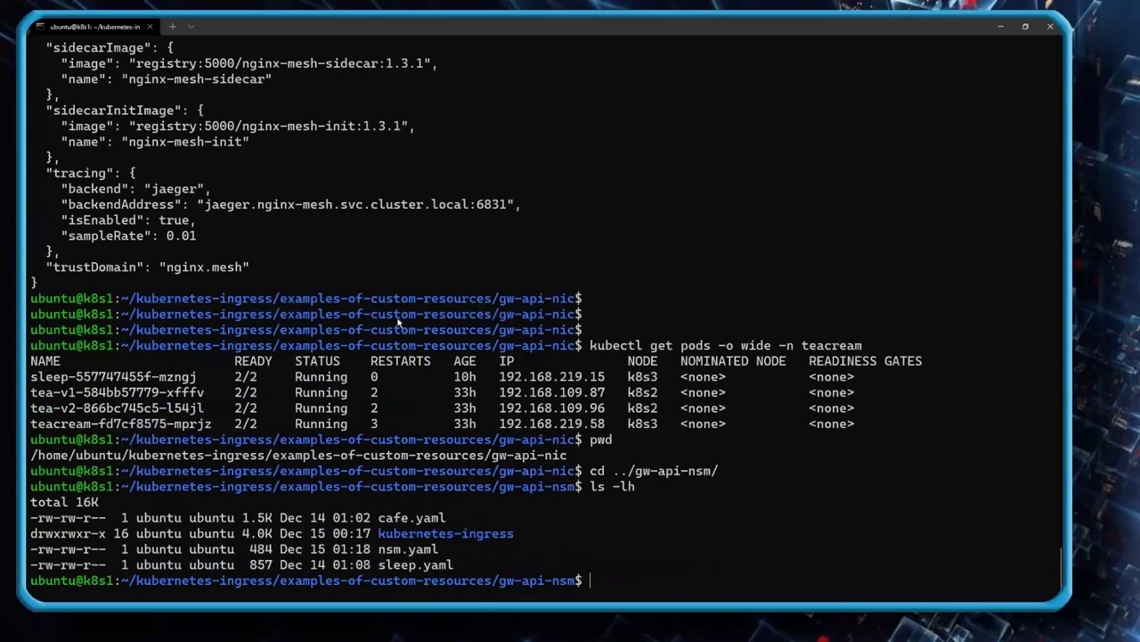
- Print nsm.yaml to review its TrafficSplit and HTTPRouteGroup definitions
{"action": "type", "text": "cat"}
{"action": "type", "text": "nsm"}
{"action": "key", "text": "Tab"}
{"action": "key", "text": "Return"}
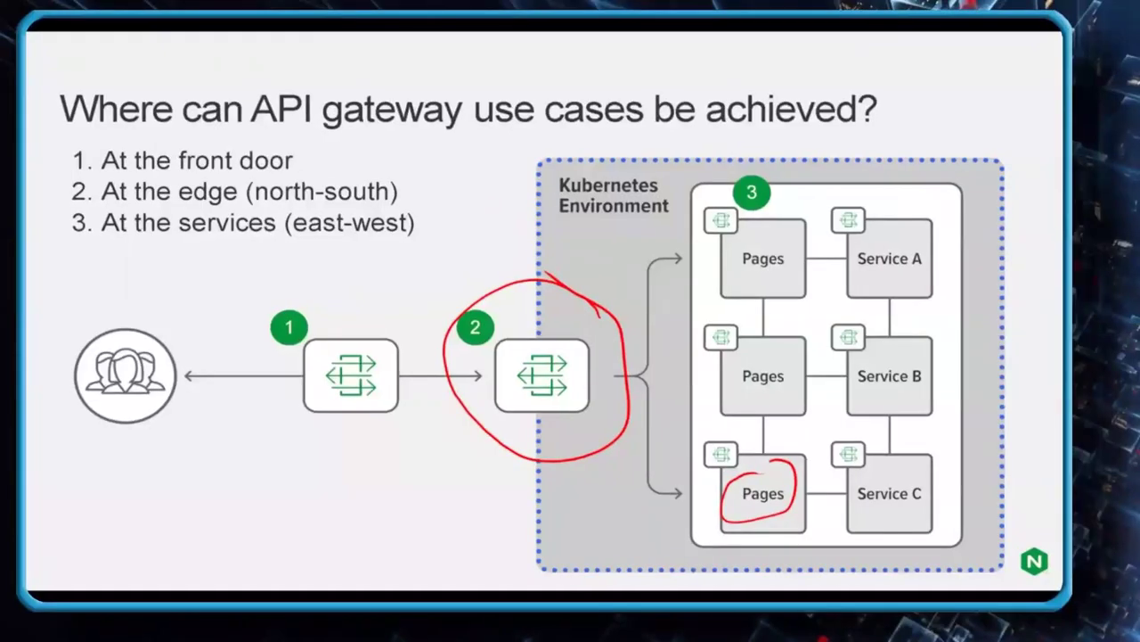
{"action": "left_click_drag", "start_coordinate": [738, 203], "coordinate": [731, 201]}
{"action": "left_click_drag", "start_coordinate": [864, 205], "coordinate": [857, 205]}
{"action": "mouse_move", "coordinate": [866, 321]}
{"action": "left_mouse_down"}
{"action": "mouse_move", "coordinate": [833, 351]}
{"action": "mouse_move", "coordinate": [854, 314]}
{"action": "left_mouse_up"}
{"action": "left_click_drag", "start_coordinate": [741, 323], "coordinate": [717, 312]}
{"action": "mouse_move", "coordinate": [747, 439]}
{"action": "left_mouse_down"}
{"action": "mouse_move", "coordinate": [706, 465]}
{"action": "mouse_move", "coordinate": [734, 424]}
{"action": "left_mouse_up"}
{"action": "mouse_move", "coordinate": [870, 436]}
{"action": "left_mouse_down"}
{"action": "mouse_move", "coordinate": [823, 476]}
{"action": "mouse_move", "coordinate": [857, 424]}
{"action": "left_mouse_up"}
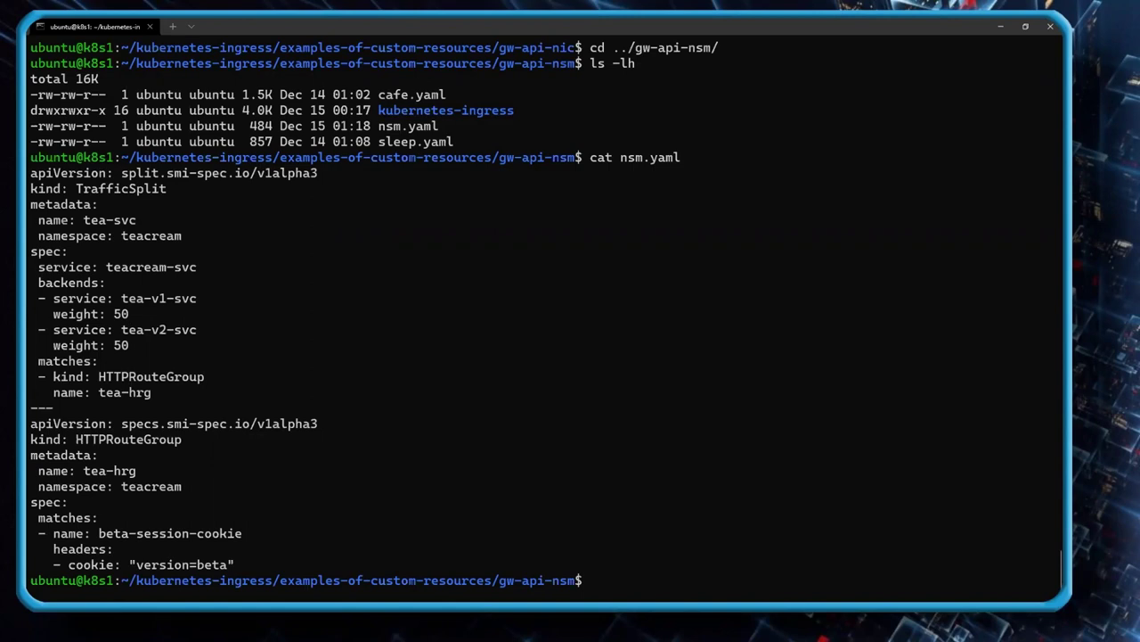
- Apply nsm.yaml to the cluster and list the teacream namespace's pods with wide output
{"action": "type", "text": "kubectl apply -f nsm.yaml"}
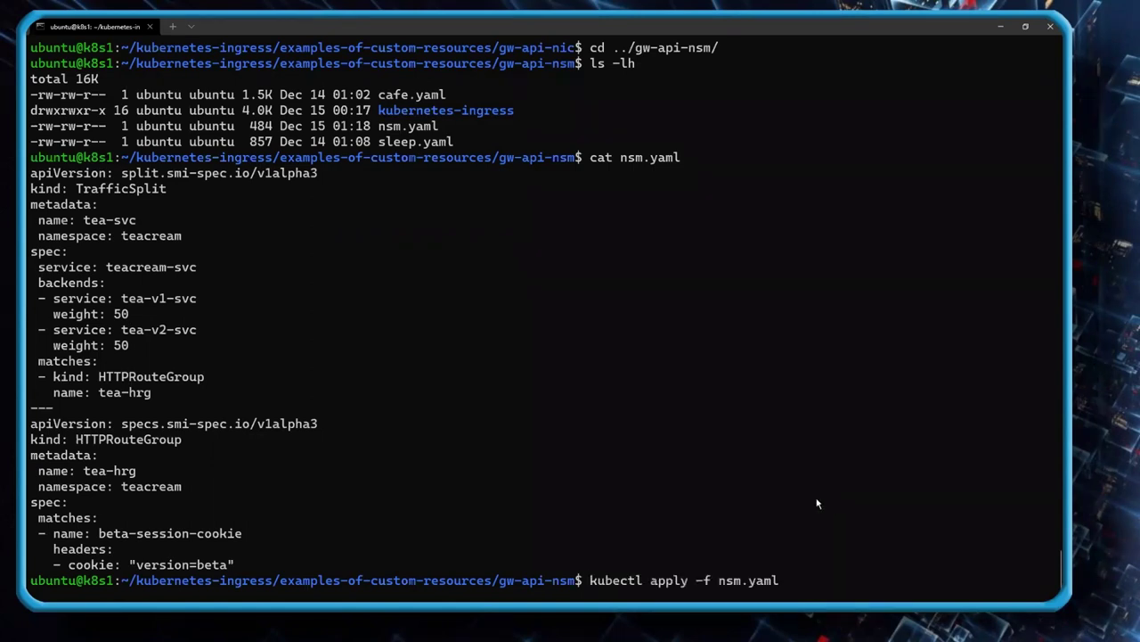
{"action": "key", "text": "Return"}
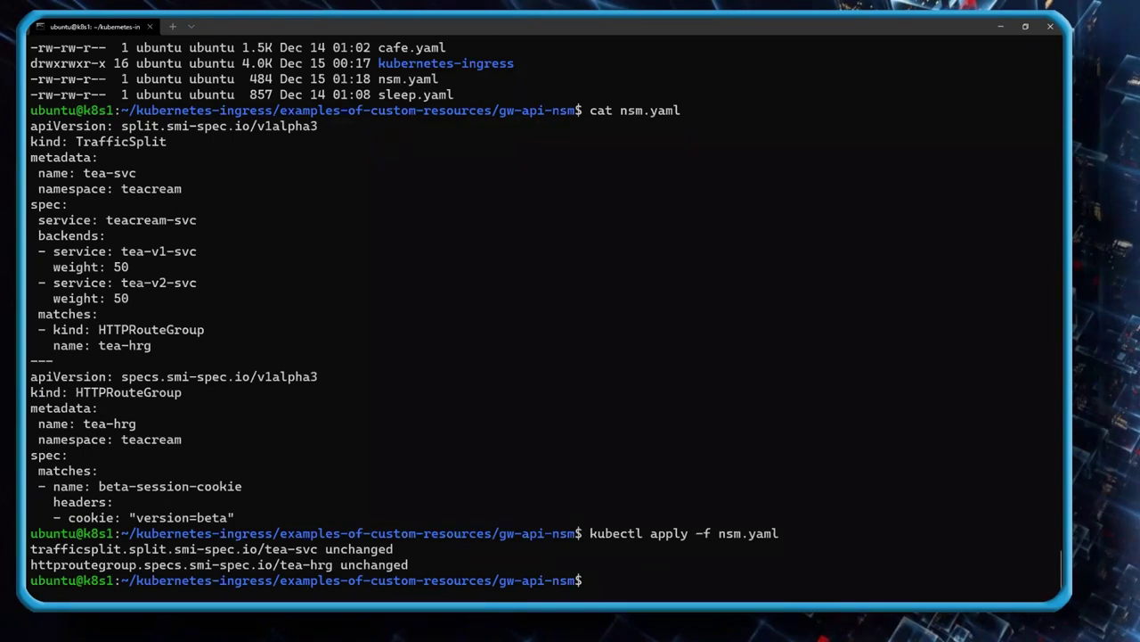
{"action": "type", "text": "kubectl get pods -o wide -n teacream"}
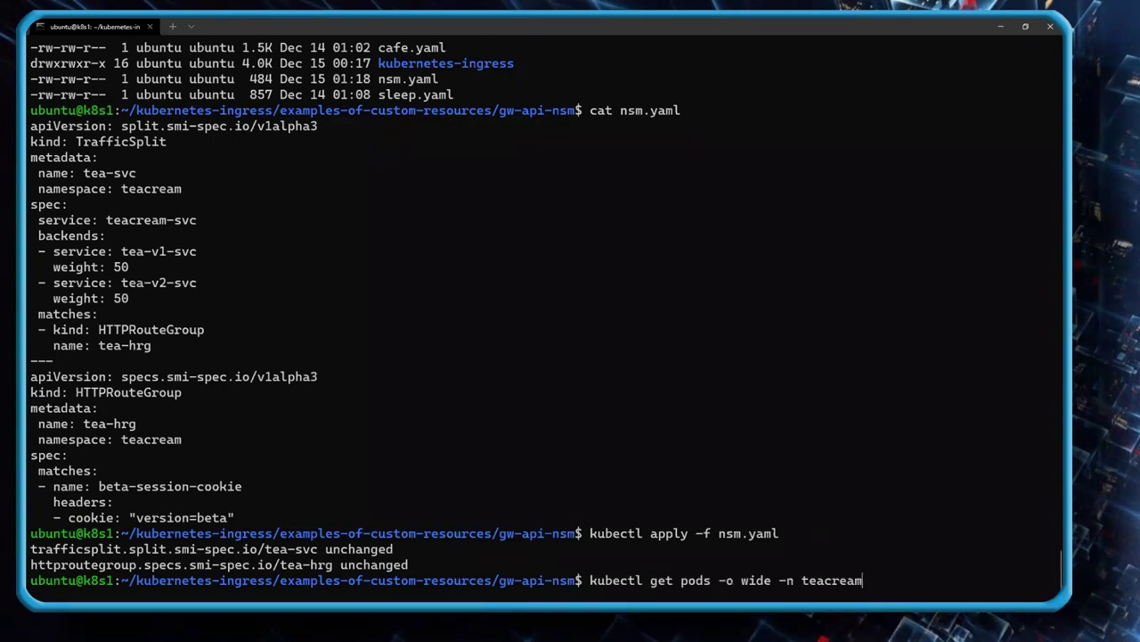
{"action": "key", "text": "Return"}
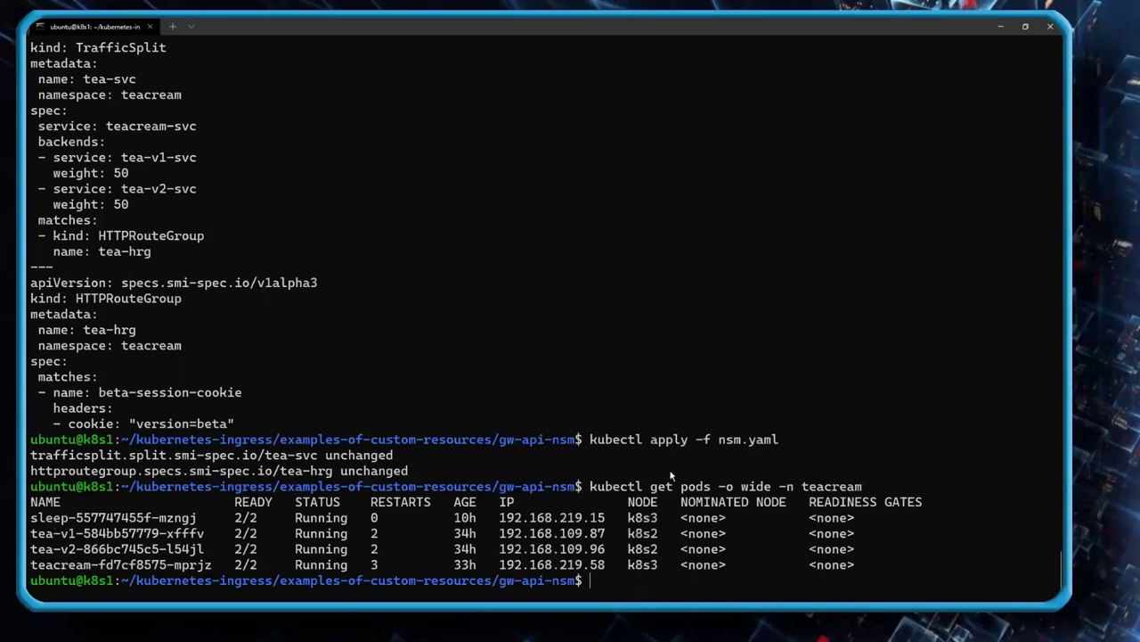
- Open an interactive /bin/sh shell in the pod sleep-557747455f-mzngj in the teacream namespace
{"action": "key", "text": "Return"}
{"action": "key", "text": "Return"}
{"action": "key", "text": "Return"}
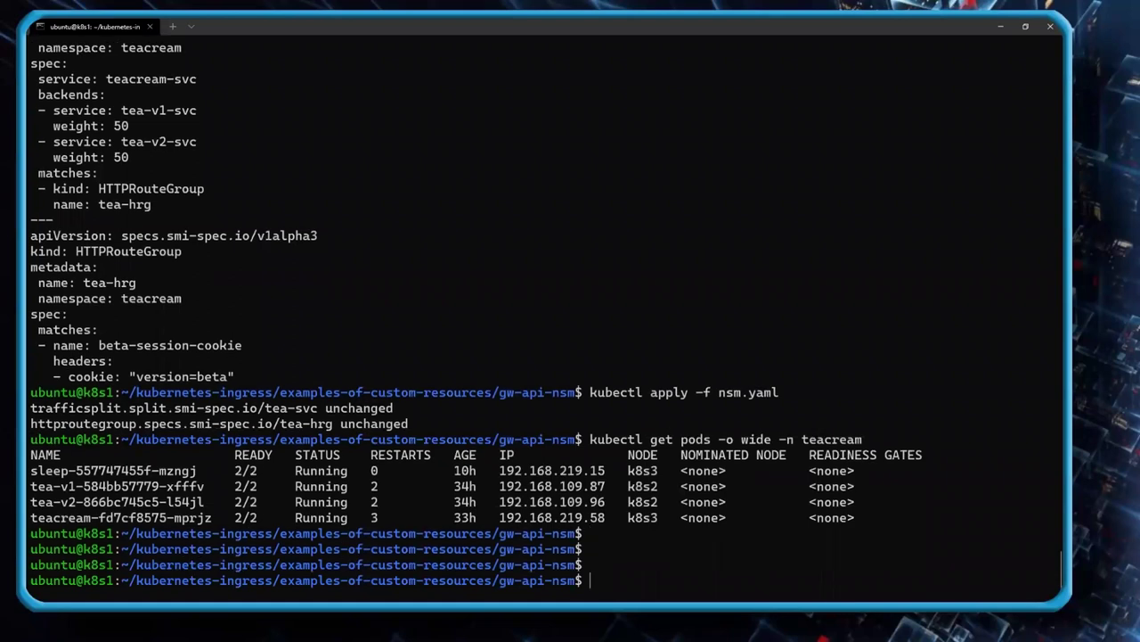
{"action": "type", "text": "kubectl exec -it sleep-557747455f-mzngj -n teacream /bin/sh"}
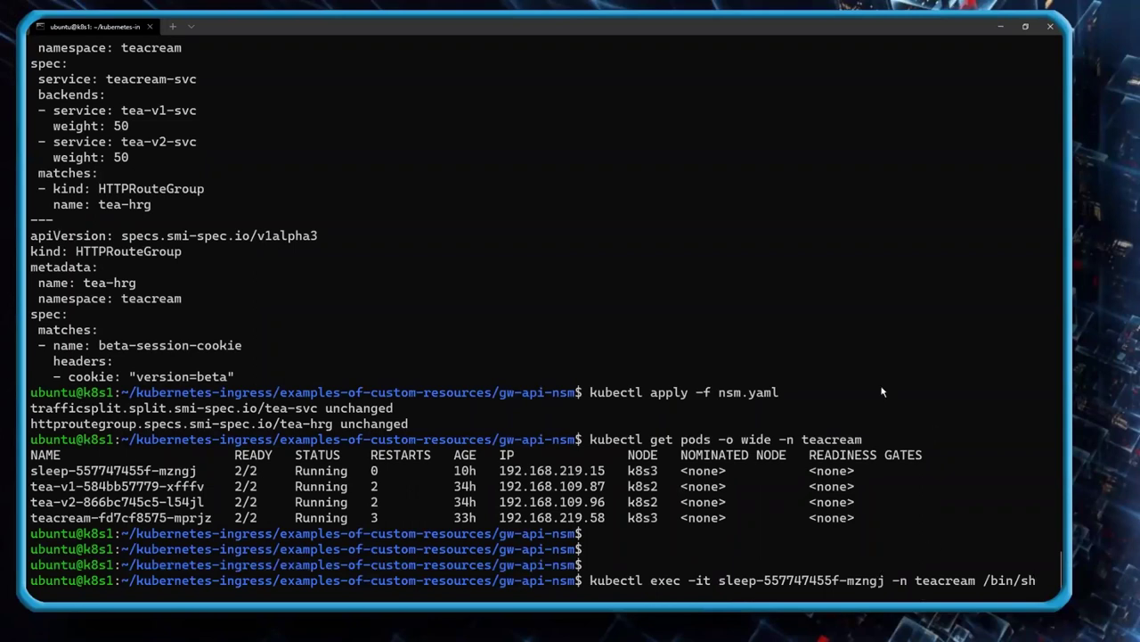
{"action": "key", "text": "Return"}
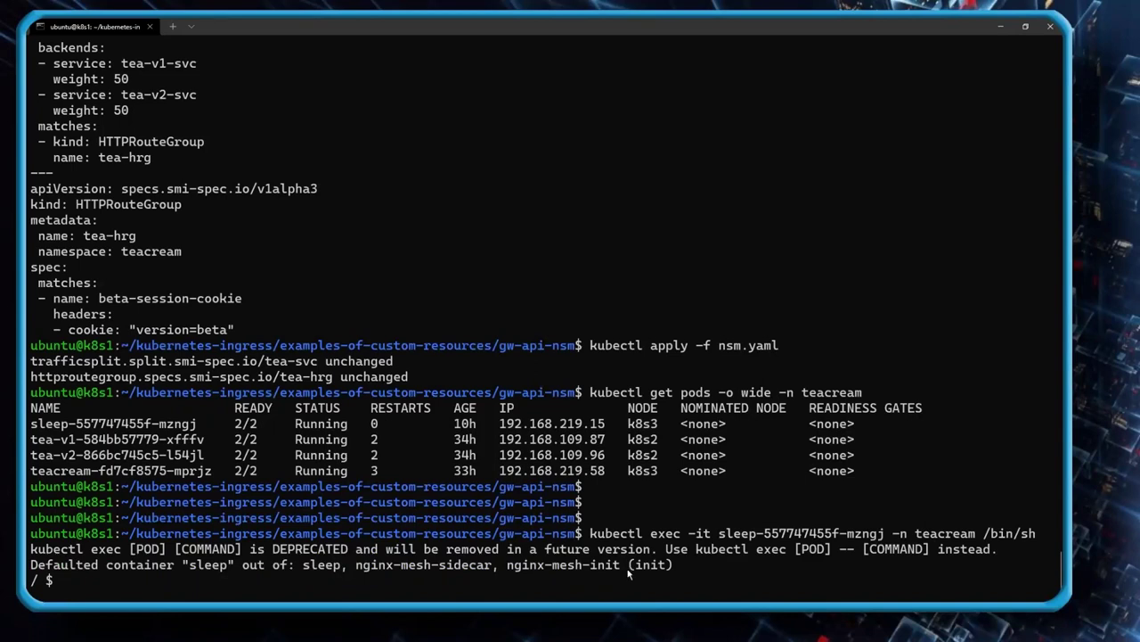
{"action": "type", "text": "curl -i http://teacream-svc:80/"}
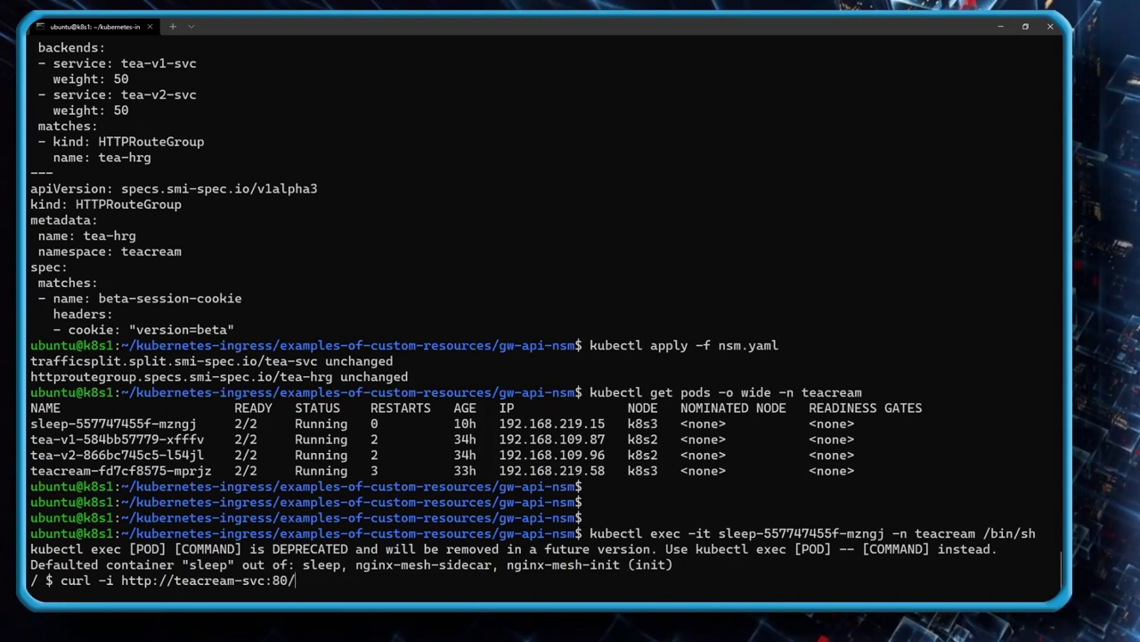
{"action": "key", "text": "Return"}
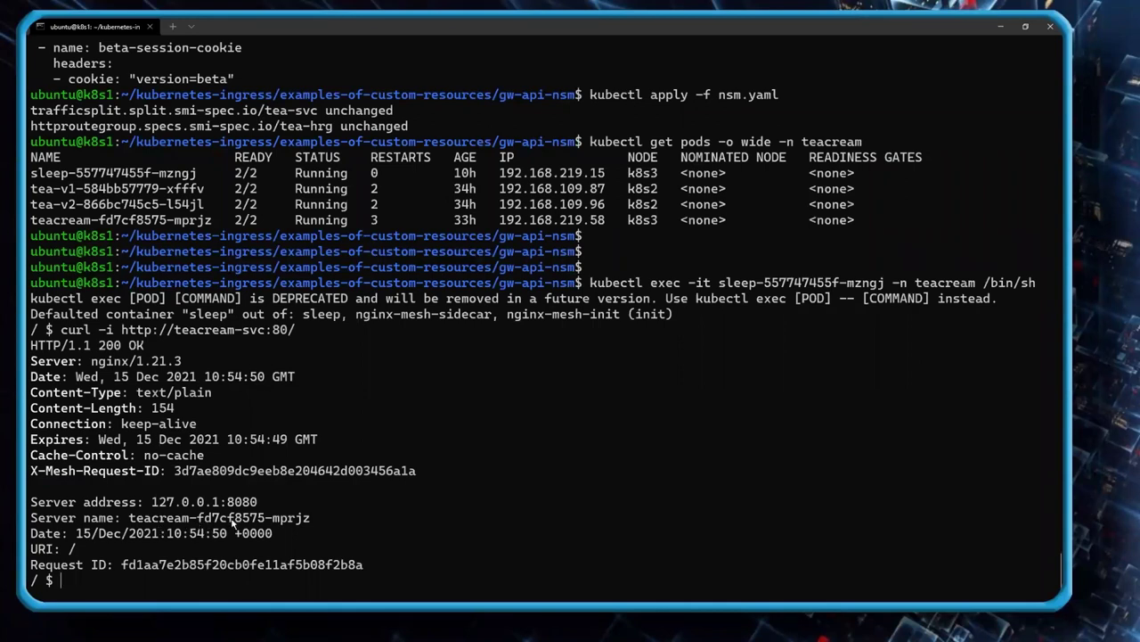
{"action": "key", "text": "Up"}
{"action": "key", "text": "Return"}
{"action": "key", "text": "Up"}
{"action": "key", "text": "Return"}
{"action": "key", "text": "Up"}
{"action": "key", "text": "Return"}
{"action": "key", "text": "Up"}
{"action": "key", "text": "Return"}
{"action": "key", "text": "Up"}
{"action": "key", "text": "Return"}
{"action": "key", "text": "Up"}
{"action": "key", "text": "Return"}
{"action": "key", "text": "Up"}
{"action": "key", "text": "Return"}
{"action": "key", "text": "Up"}
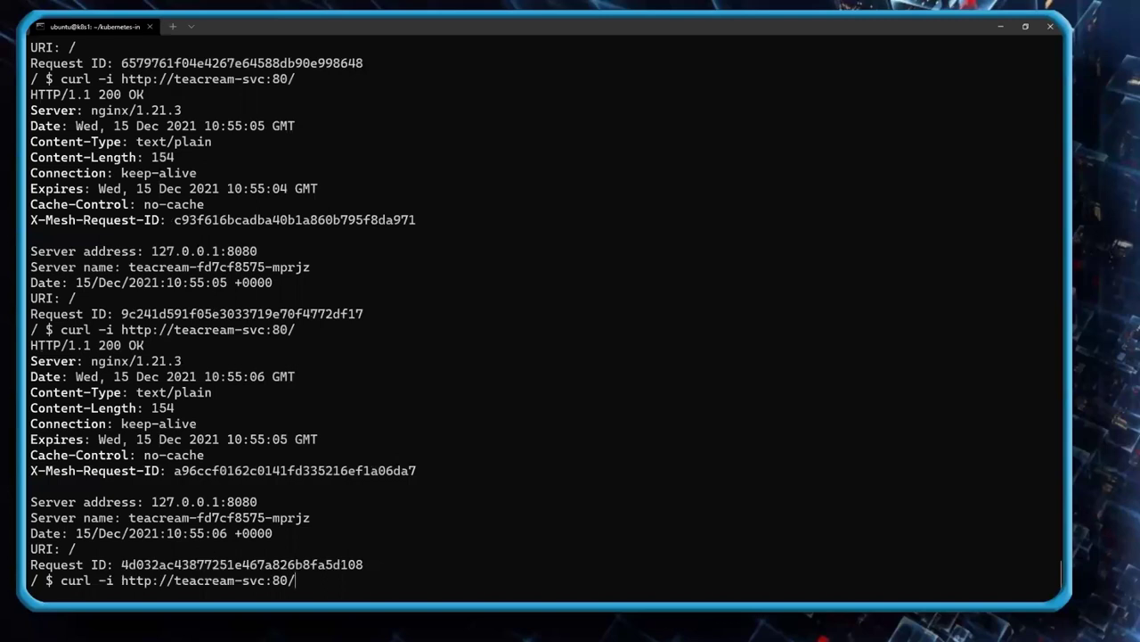
{"action": "key", "text": "Return"}
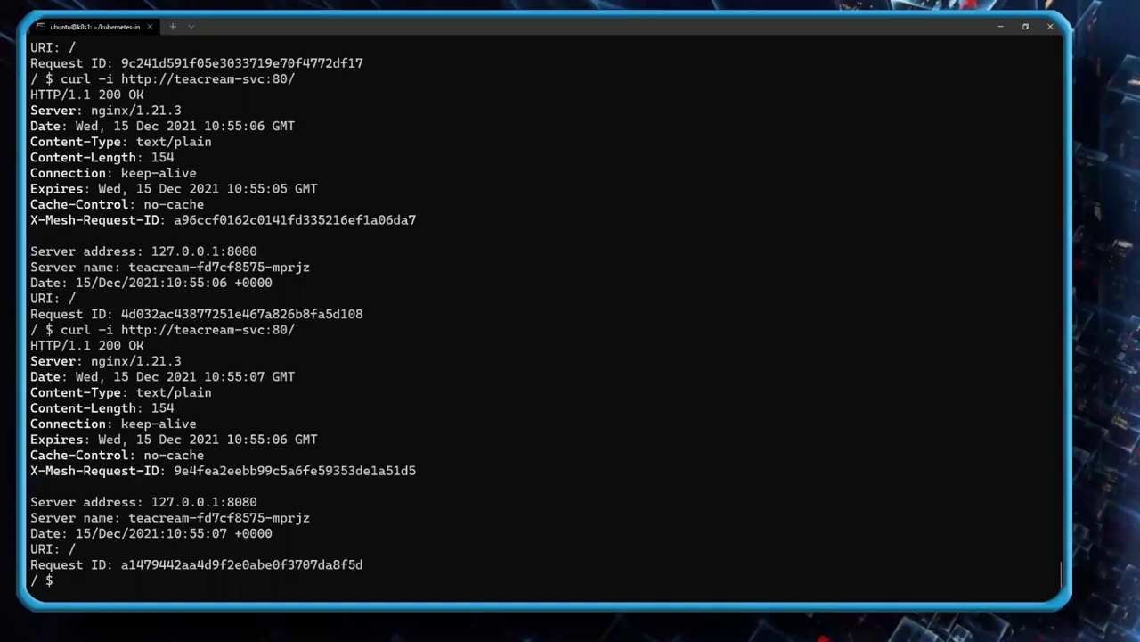
{"action": "right_click", "coordinate": [640, 506]}
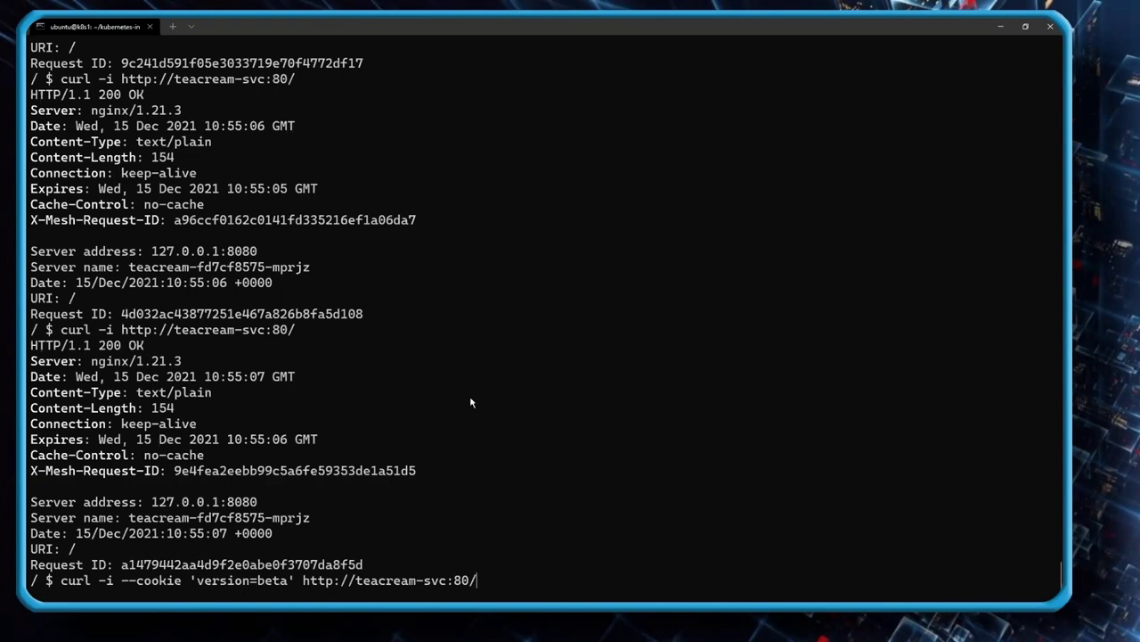
{"action": "key", "text": "Return"}
{"action": "key", "text": "Up"}
{"action": "key", "text": "Return"}
{"action": "key", "text": "Return"}
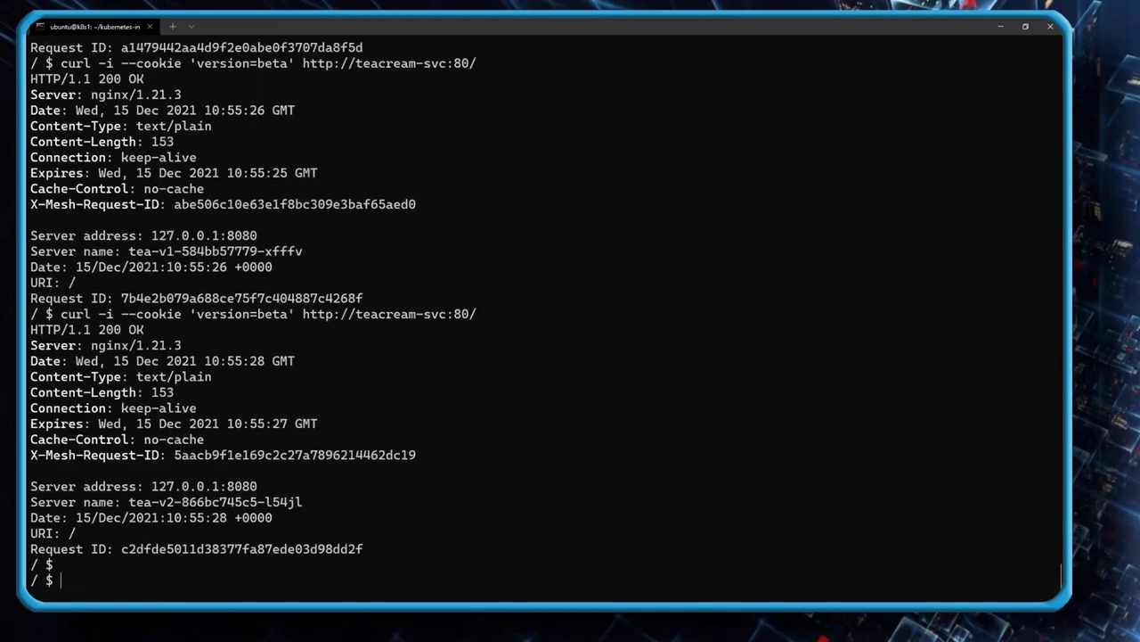
{"action": "key", "text": "Return"}
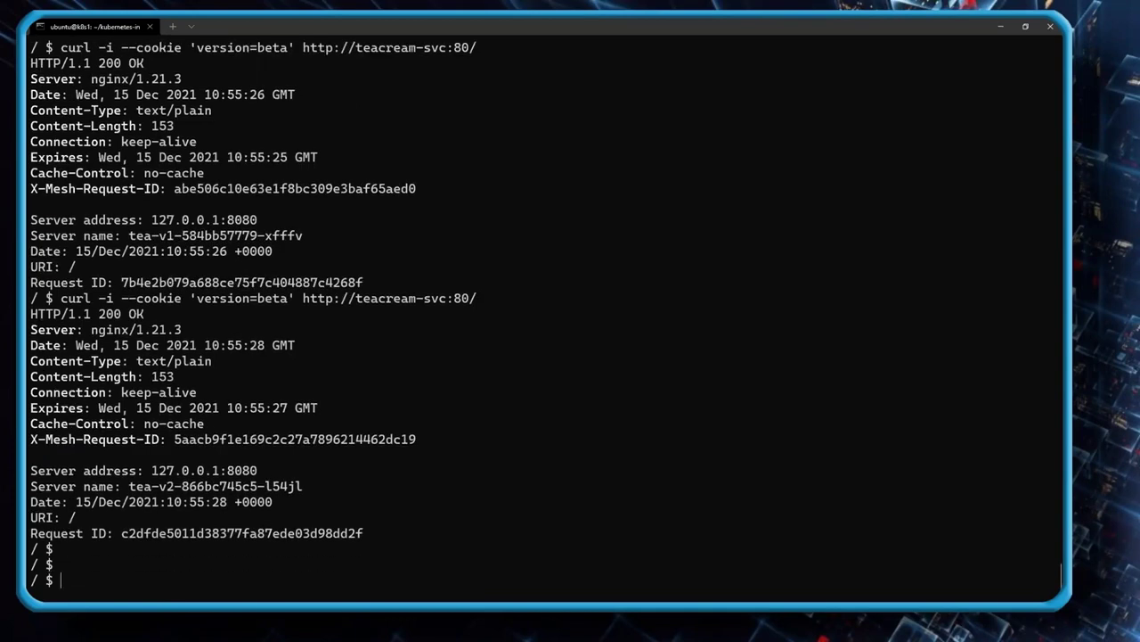
{"action": "key", "text": "Up"}
{"action": "key", "text": "Return"}
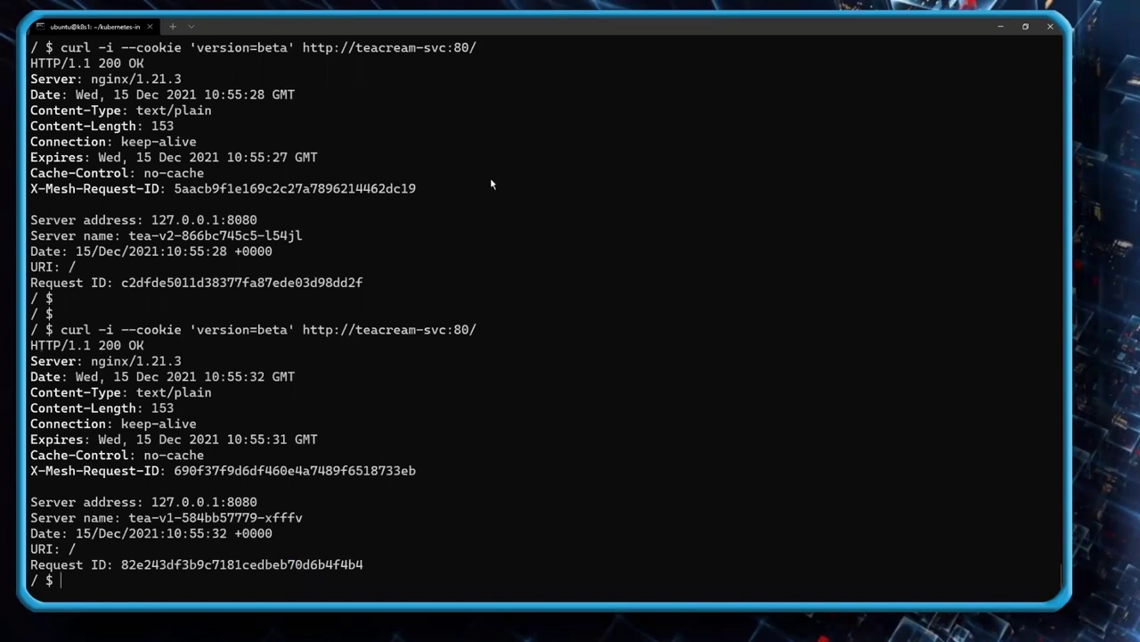
{"action": "type", "text": "curl -ivs --cookie \"version=beta\" http://teacream-svc:80/ 2>&1 | grep name"}
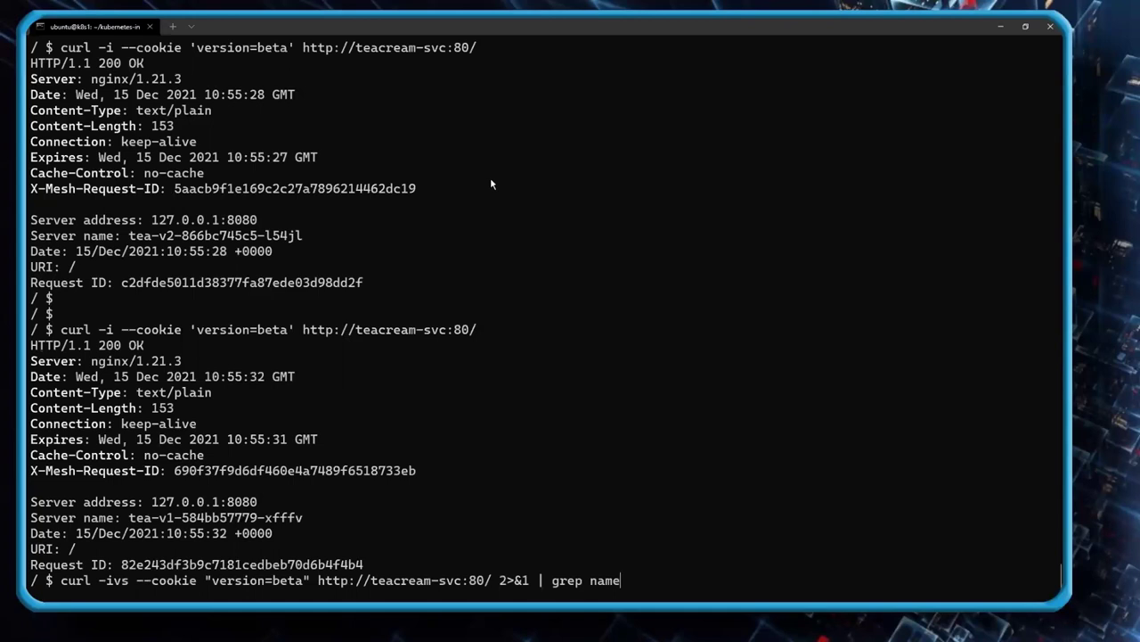
{"action": "key", "text": "Return"}
{"action": "key", "text": "Up"}
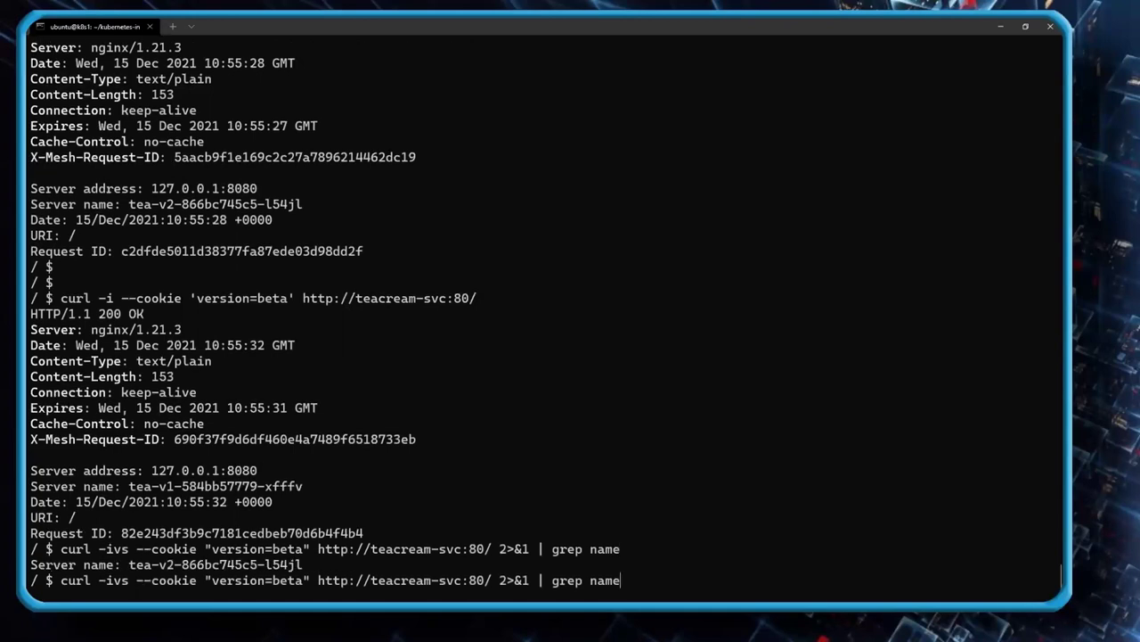
{"action": "key", "text": "Return"}
{"action": "key", "text": "Return"}
{"action": "key", "text": "Up"}
{"action": "key", "text": "Return"}
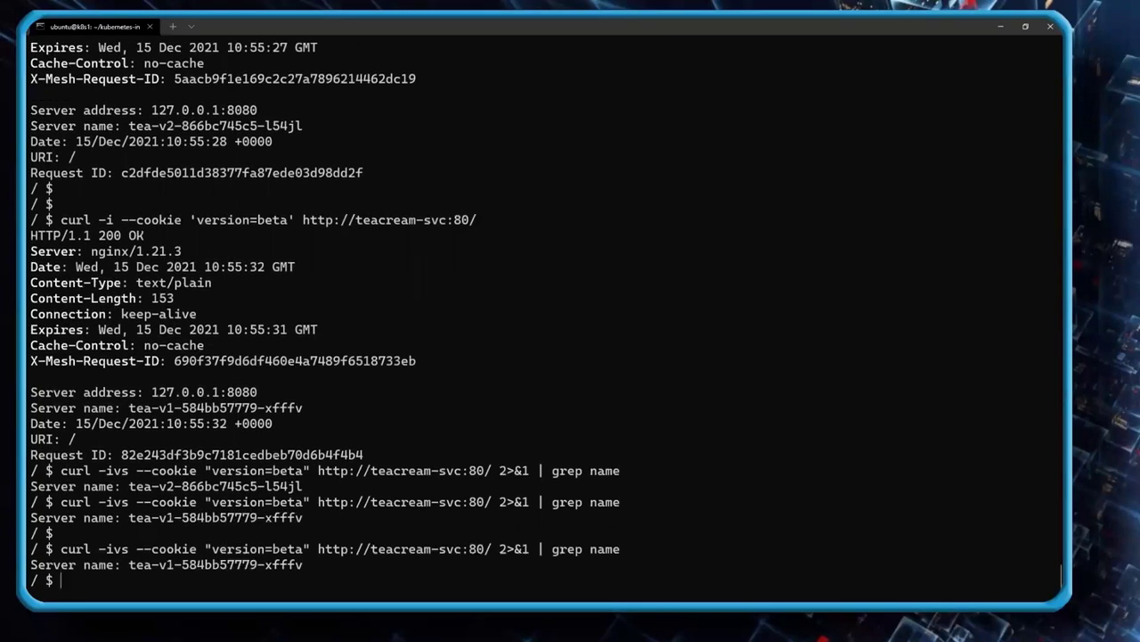
{"action": "key", "text": "Up"}
{"action": "key", "text": "Return"}
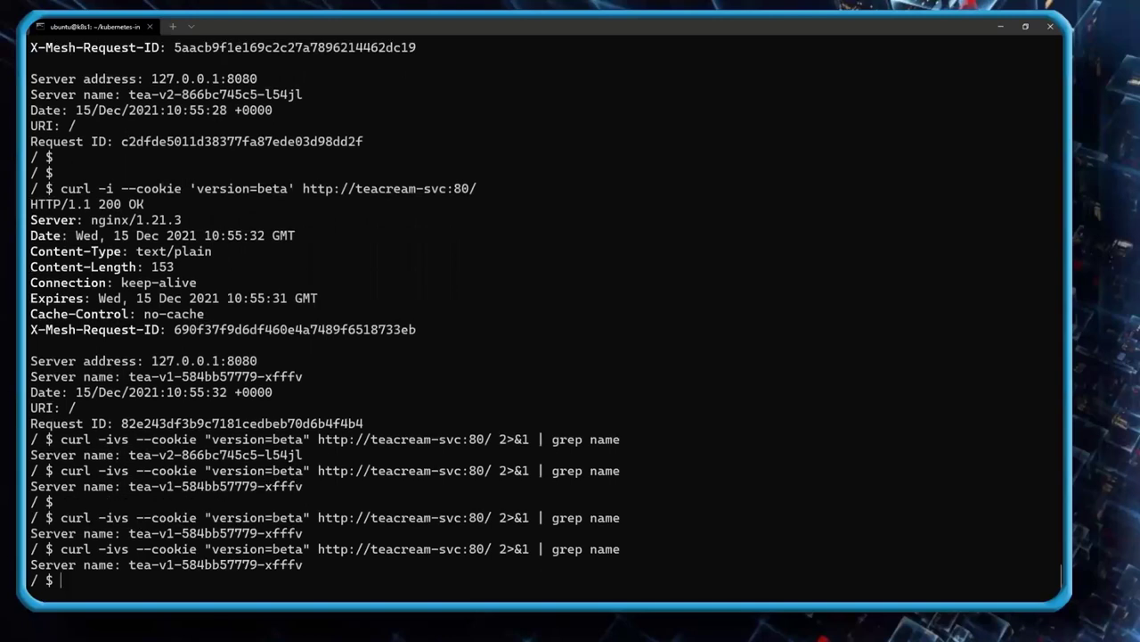
{"action": "key", "text": "Up"}
{"action": "key", "text": "Return"}
{"action": "key", "text": "Up"}
{"action": "key", "text": "Return"}
{"action": "key", "text": "Up"}
{"action": "key", "text": "Return"}
{"action": "key", "text": "Up"}
{"action": "key", "text": "Return"}
{"action": "key", "text": "Up"}
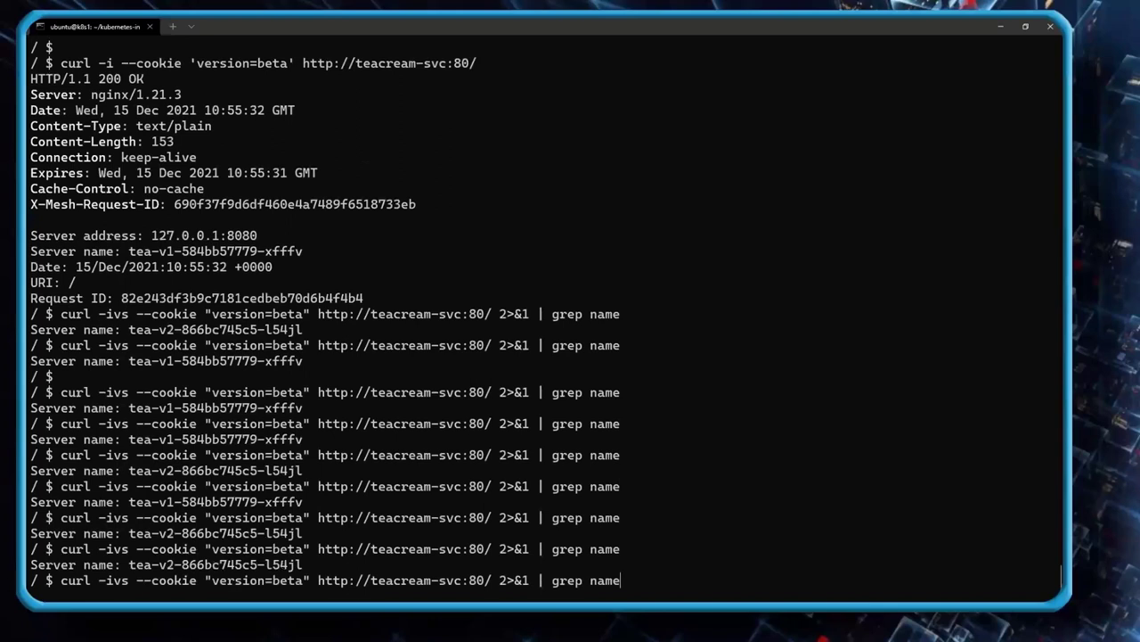
{"action": "key", "text": "Return"}
{"action": "key", "text": "Up"}
{"action": "key", "text": "Return"}
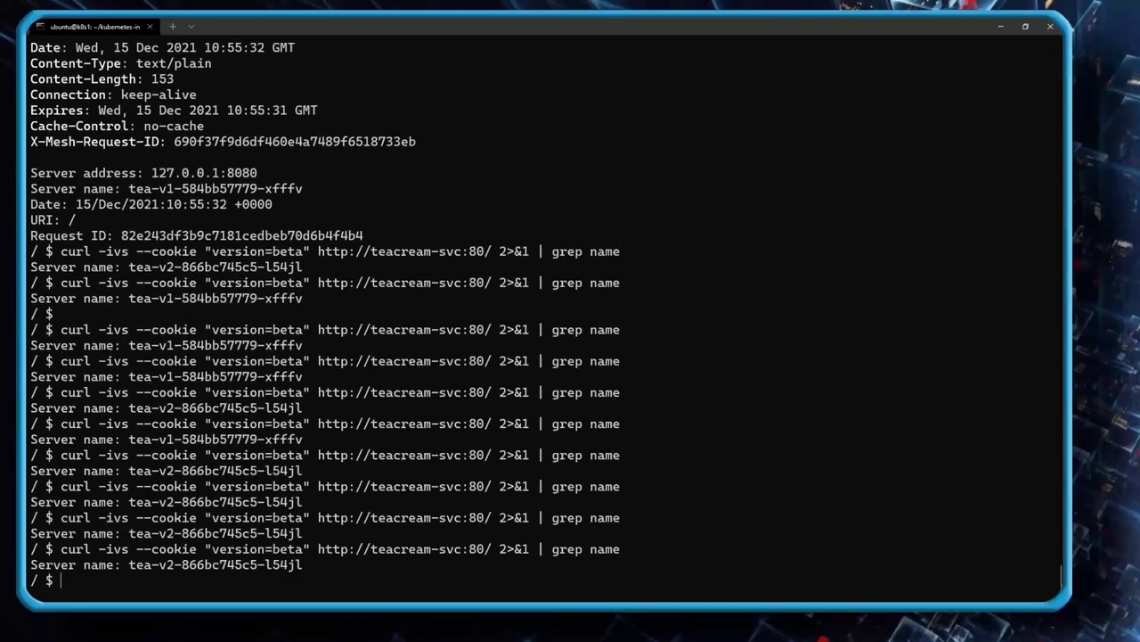
{"action": "key", "text": "Up"}
{"action": "key", "text": "Return"}
{"action": "key", "text": "Up"}
{"action": "key", "text": "Return"}
{"action": "key", "text": "Up"}
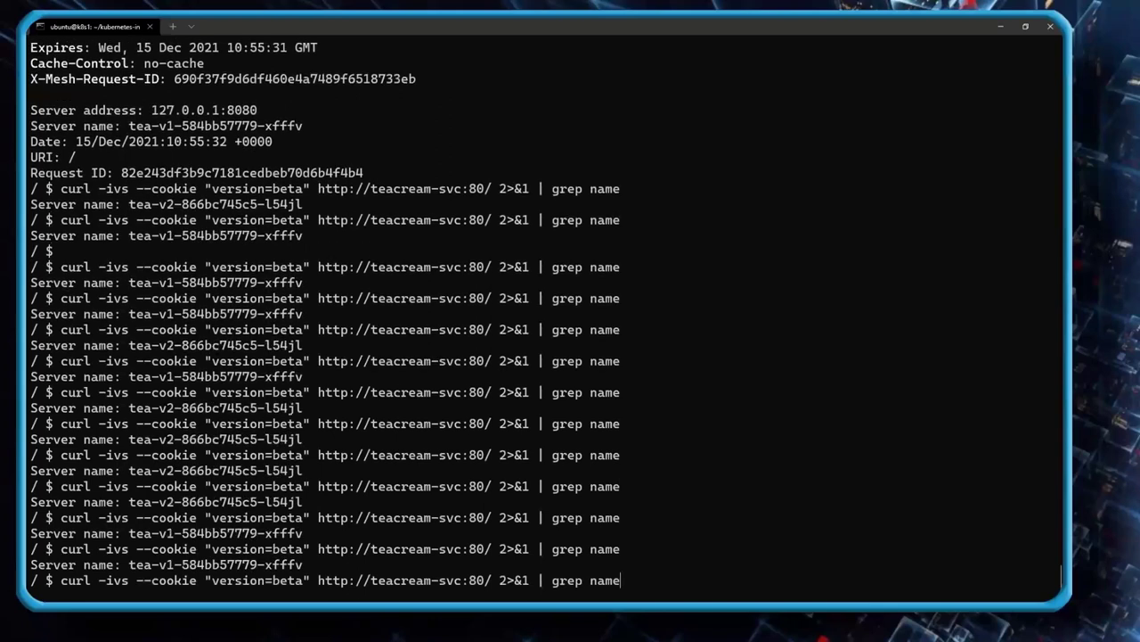
{"action": "key", "text": "Return"}
{"action": "key", "text": "Up"}
{"action": "key", "text": "Return"}
{"action": "key", "text": "Up"}
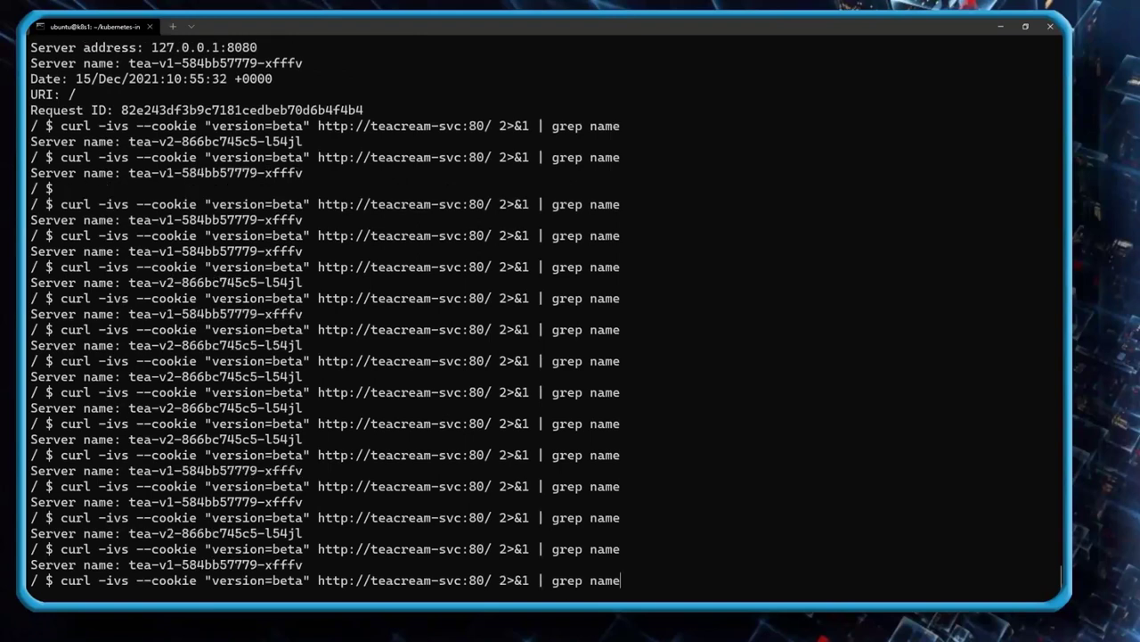
{"action": "key", "text": "Return"}
{"action": "key", "text": "Up"}
{"action": "key", "text": "Return"}
{"action": "key", "text": "Up"}
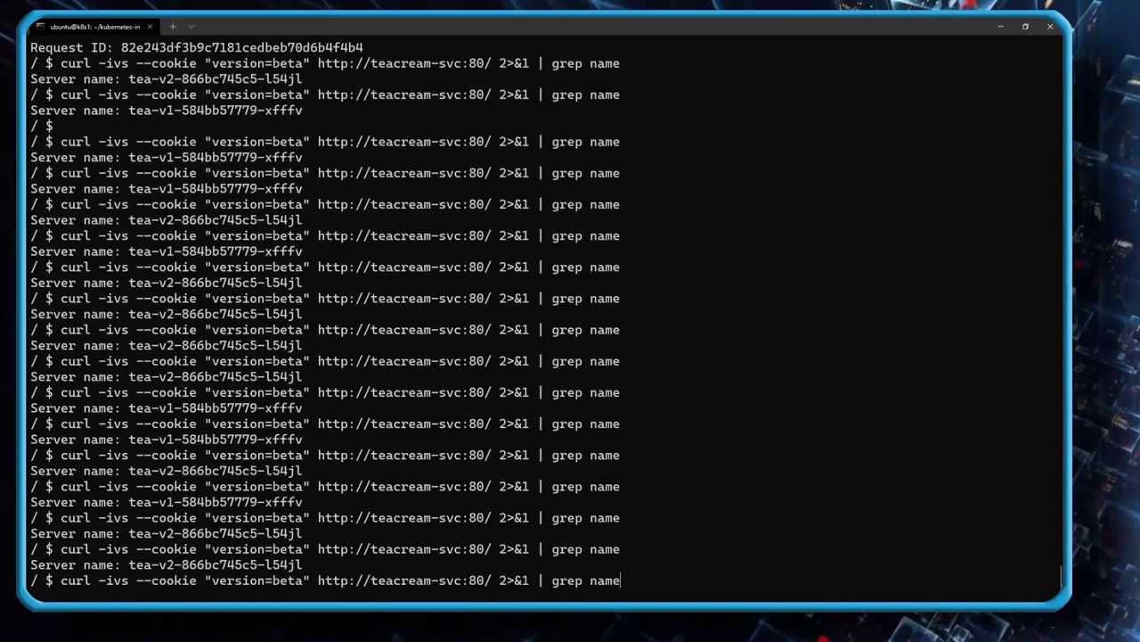
{"action": "key", "text": "Return"}
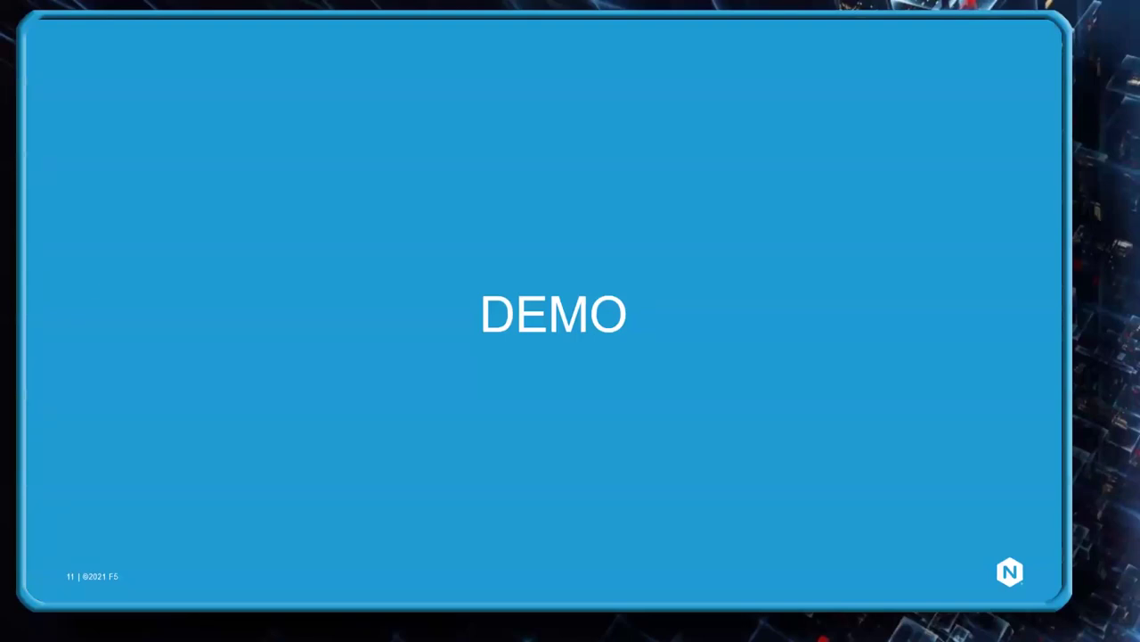
{"action": "key", "text": "Right"}
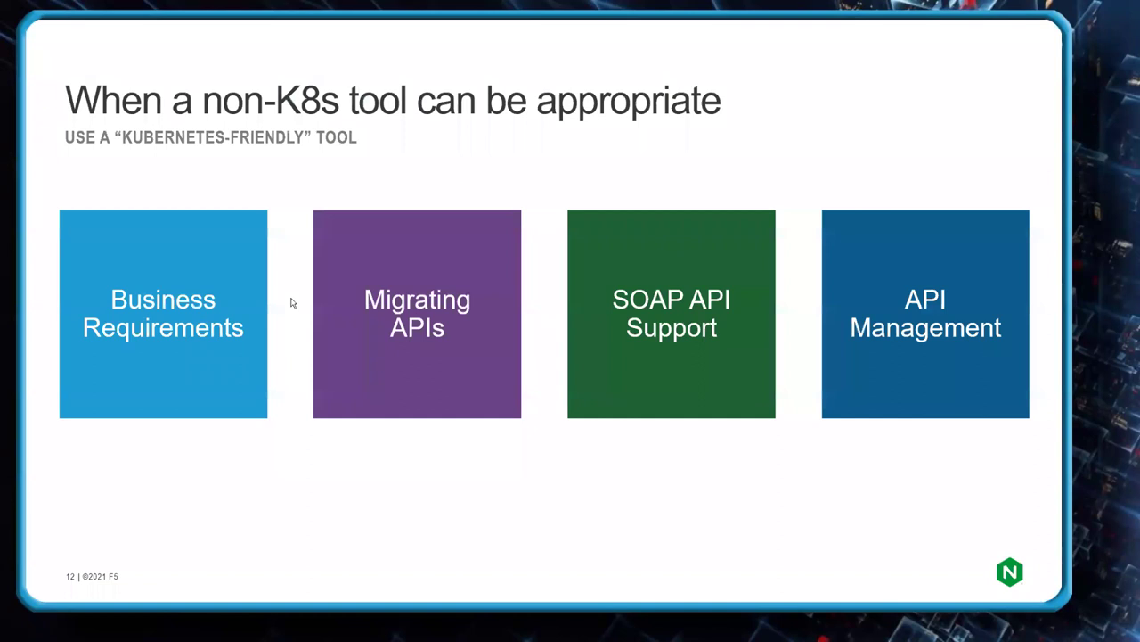